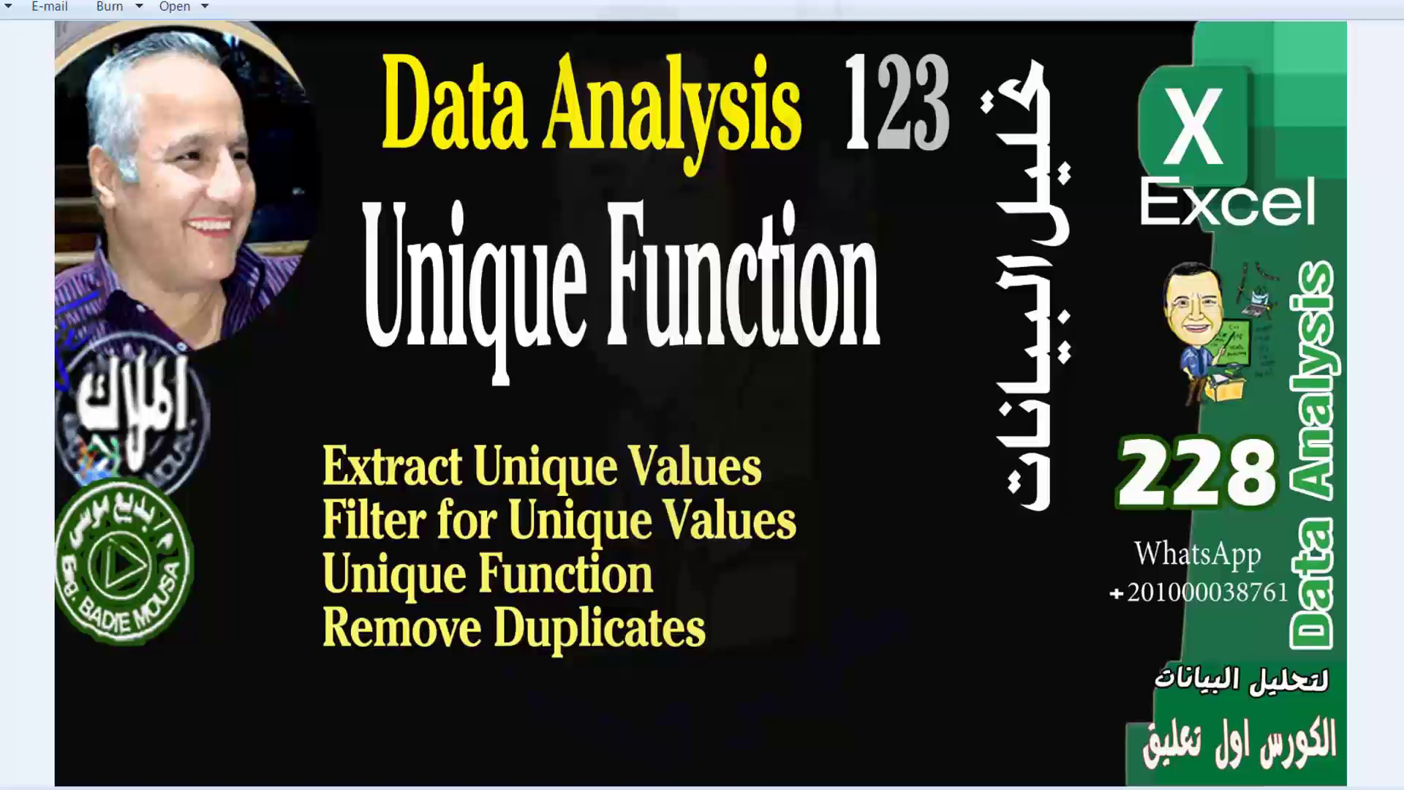
- Page back through the episode title slides to Filter 221, then forward to Remove Duplicates 224
{"action": "key", "text": "Left"}
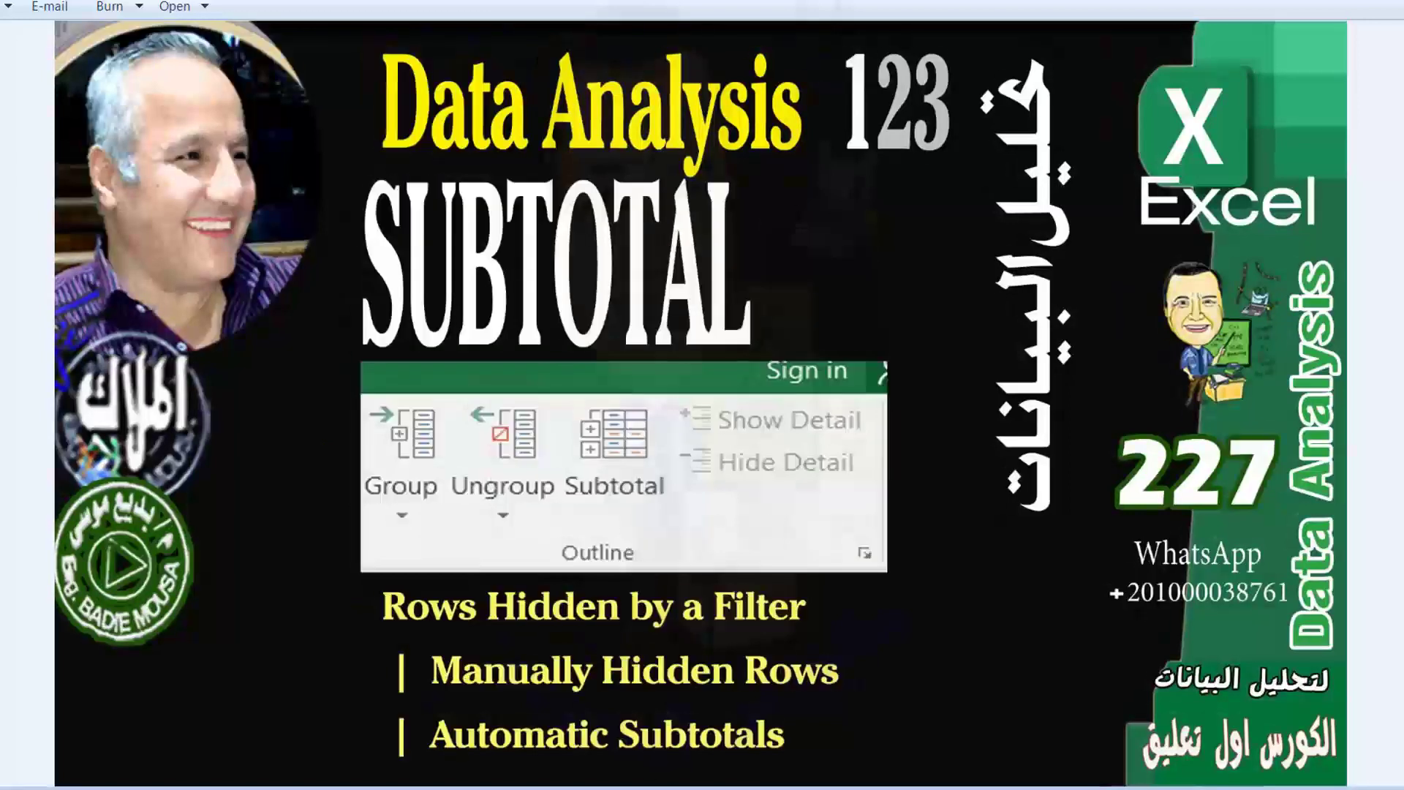
{"action": "key", "text": "Left"}
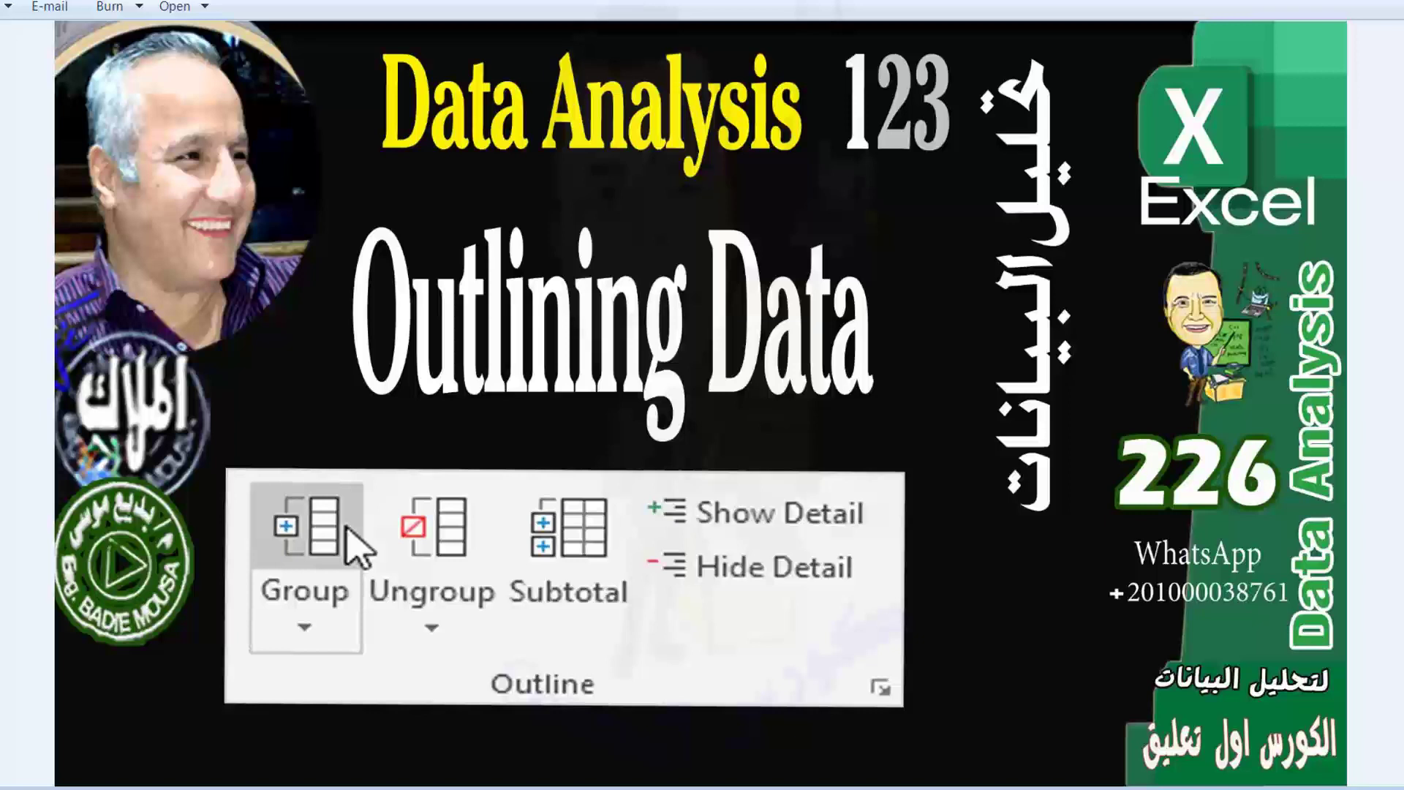
{"action": "key", "text": "Left"}
{"action": "key", "text": "Left"}
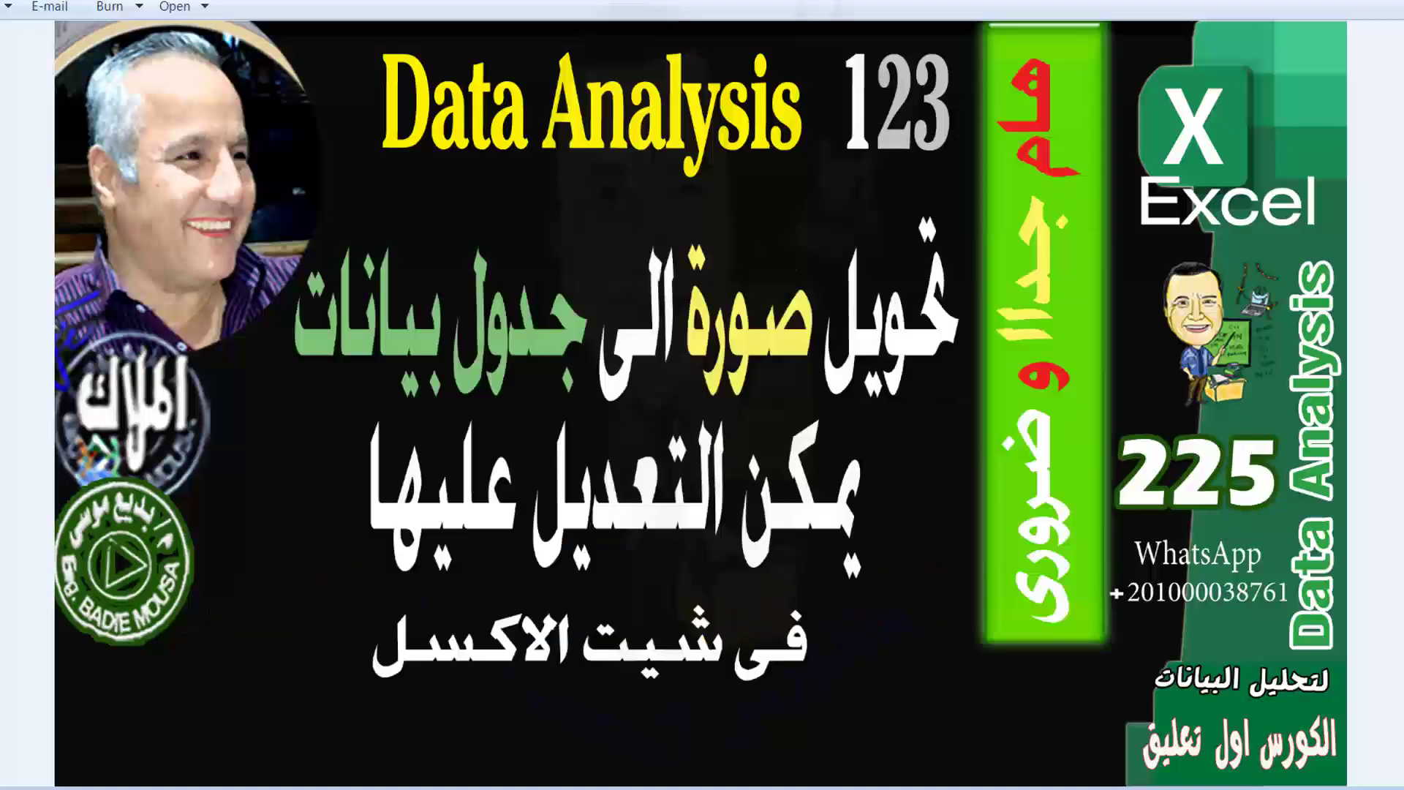
{"action": "key", "text": "Left"}
{"action": "key", "text": "Left"}
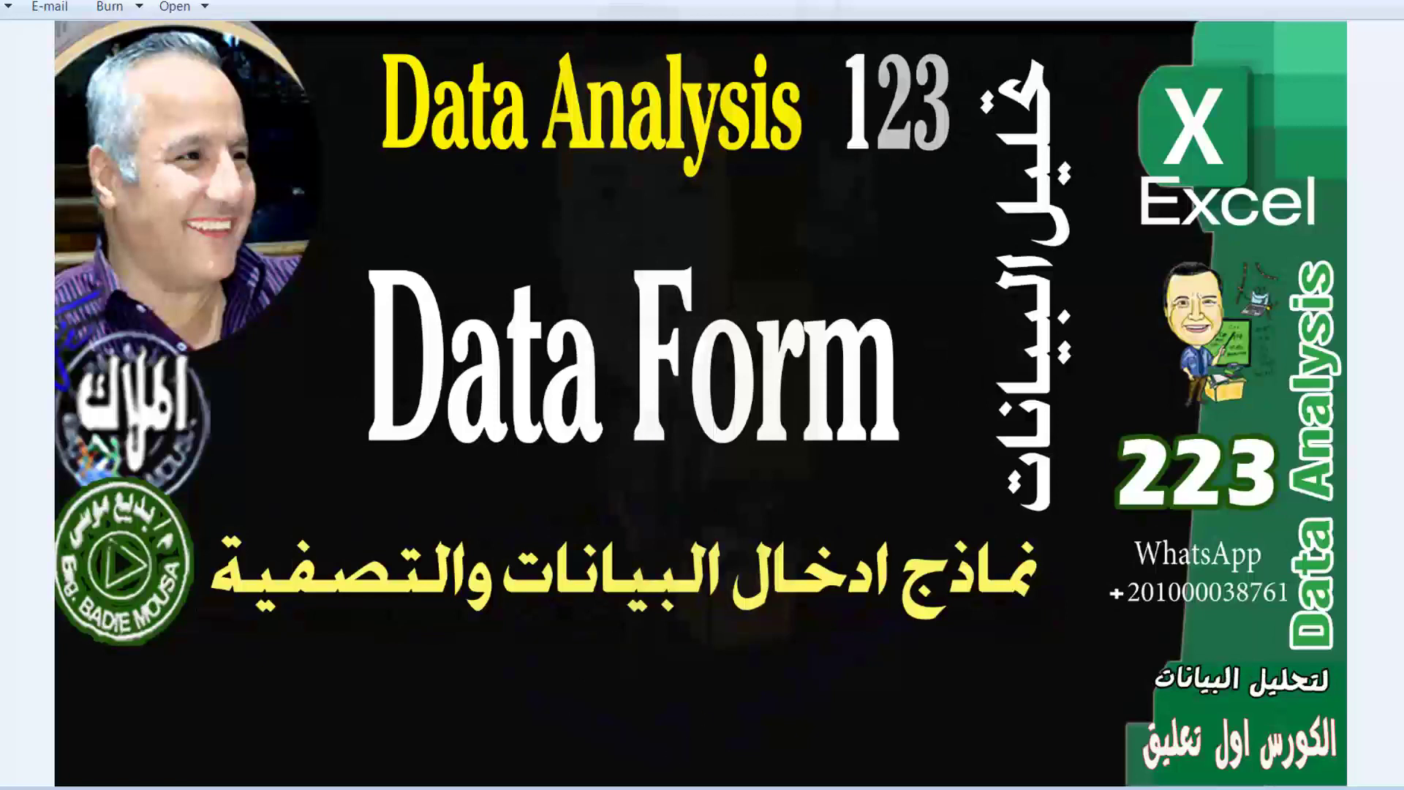
{"action": "key", "text": "Left"}
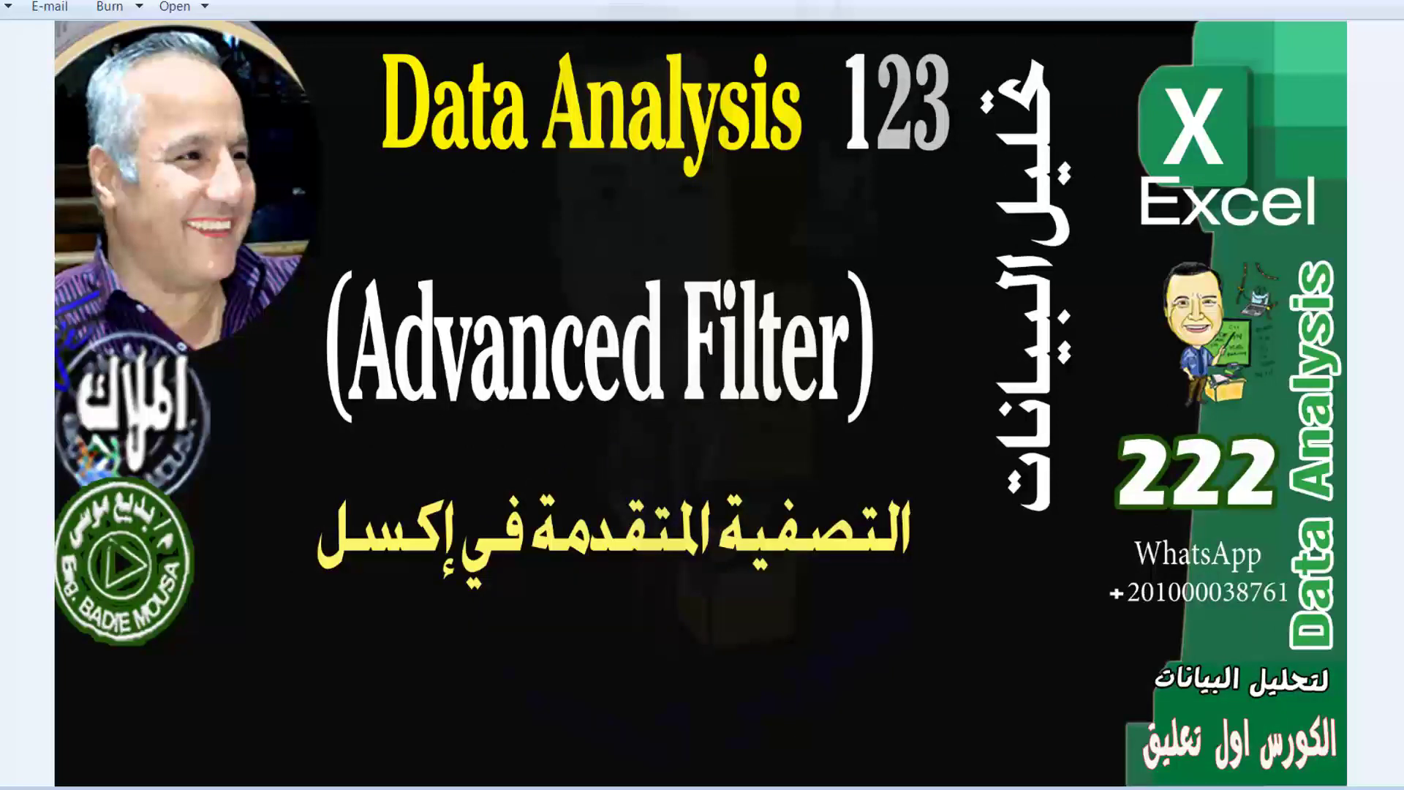
{"action": "key", "text": "Left"}
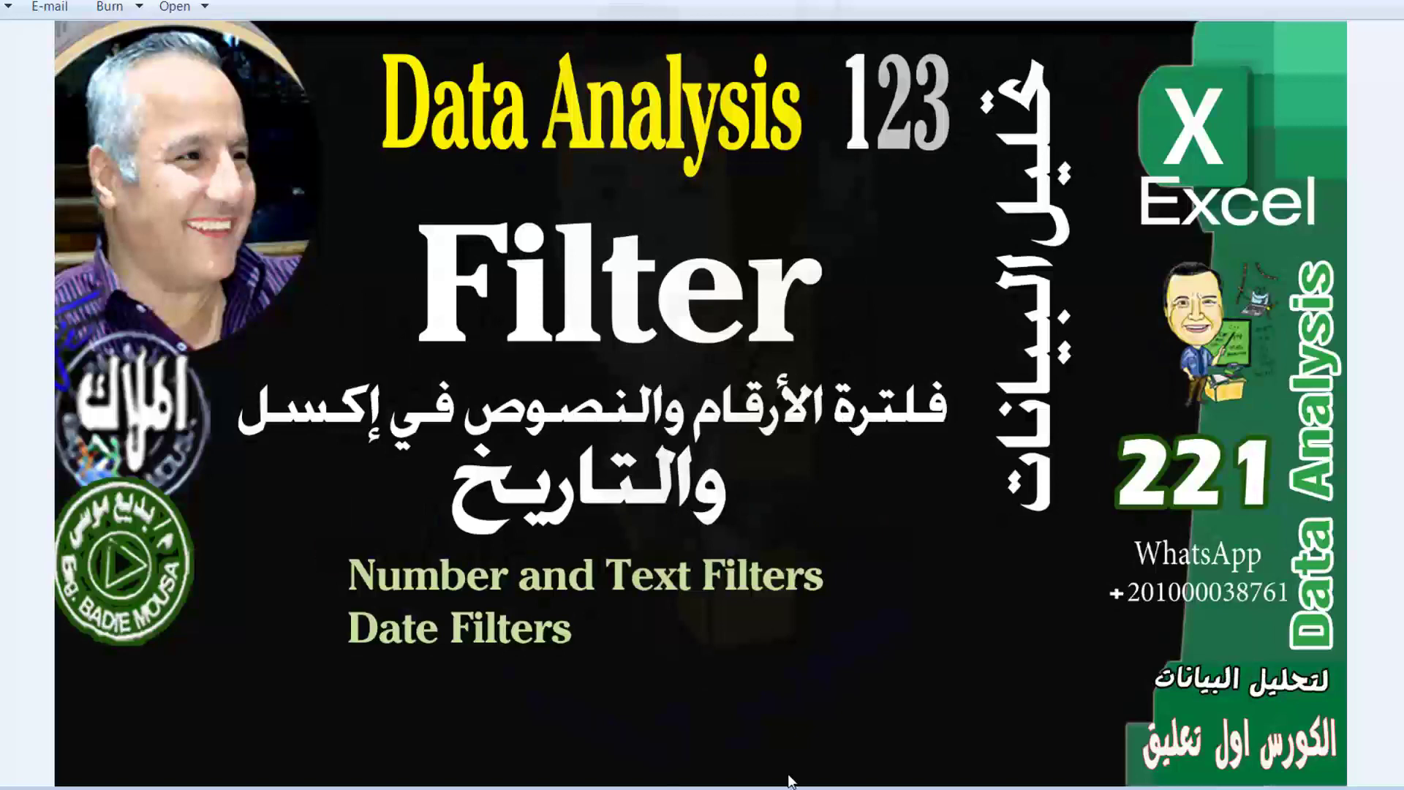
{"action": "key", "text": "Right"}
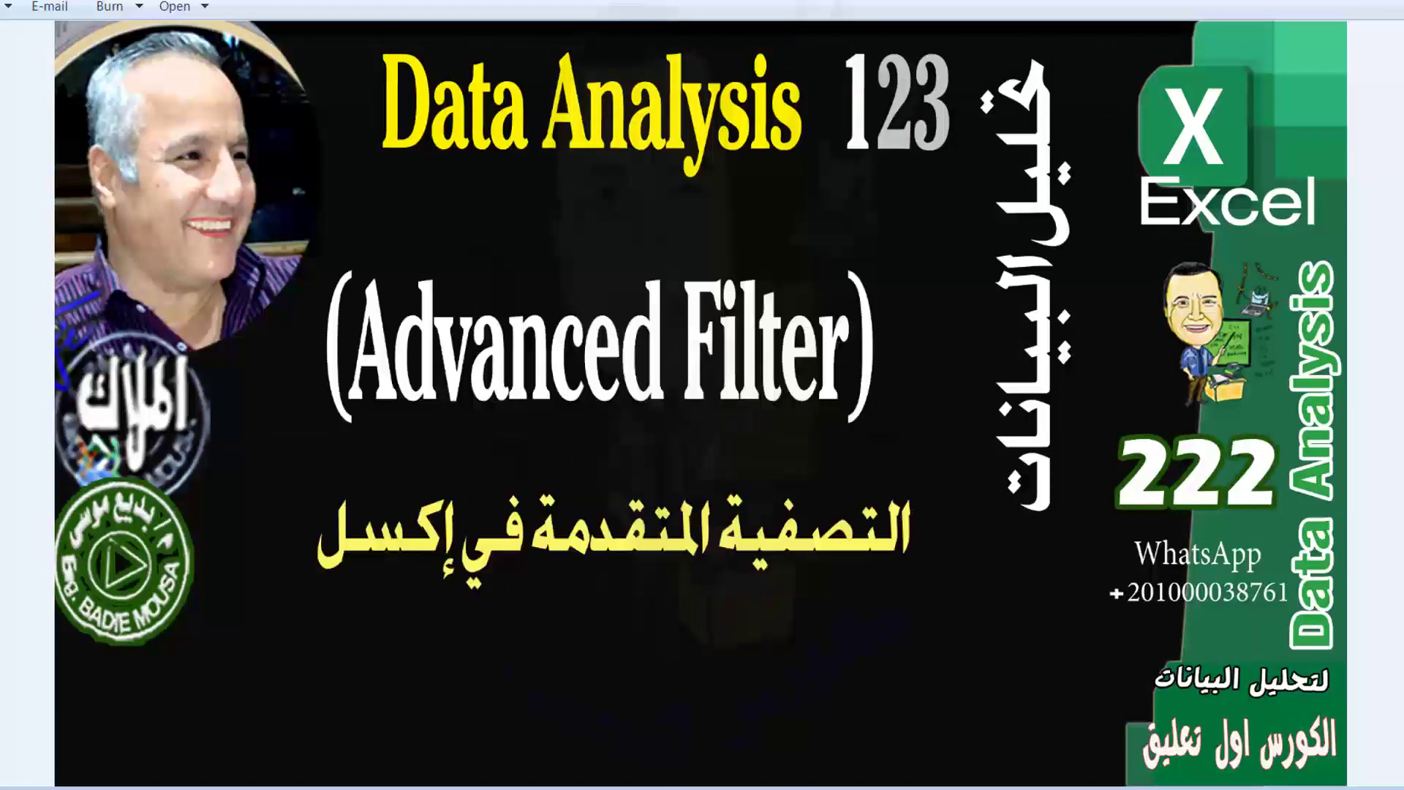
{"action": "key", "text": "Right"}
{"action": "key", "text": "Right"}
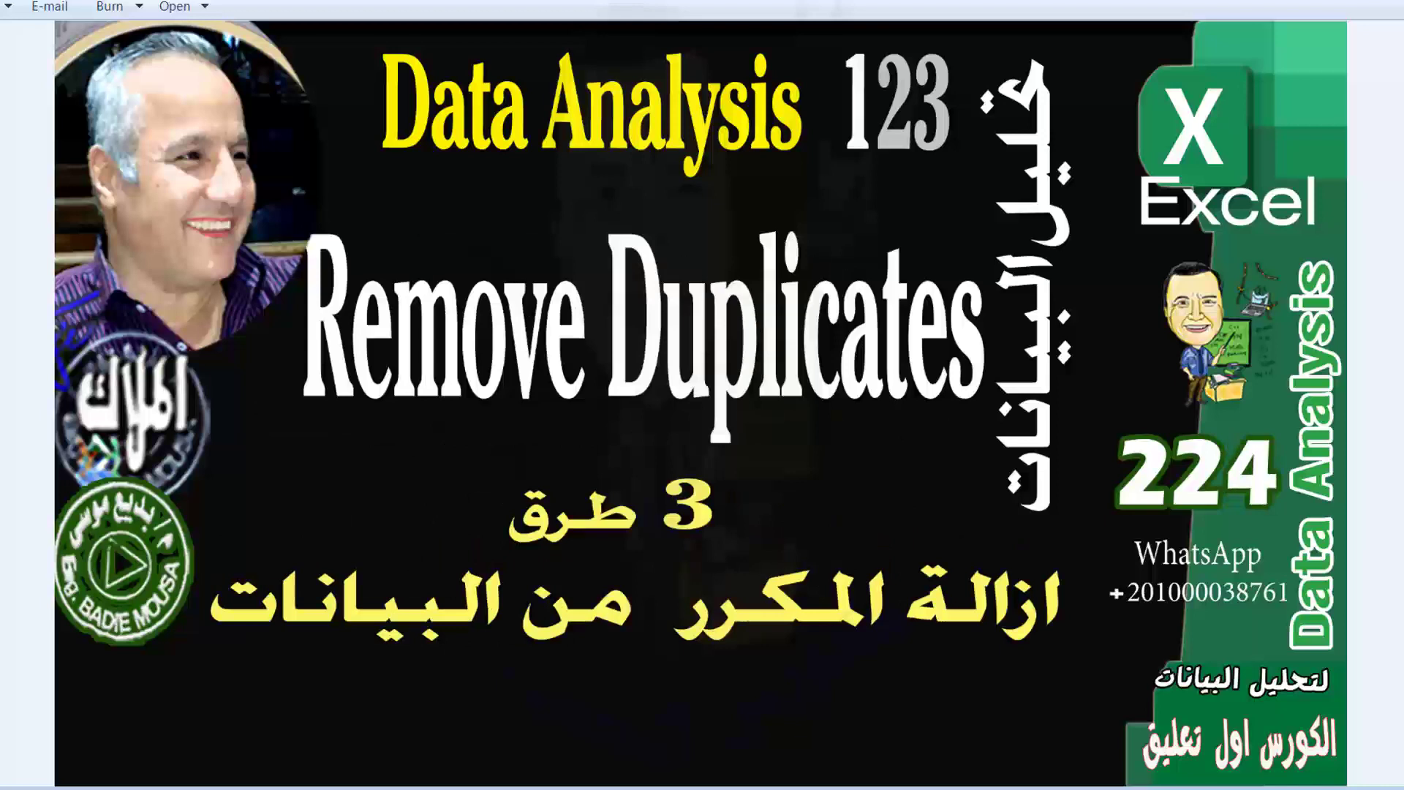
{"action": "key", "text": "Right"}
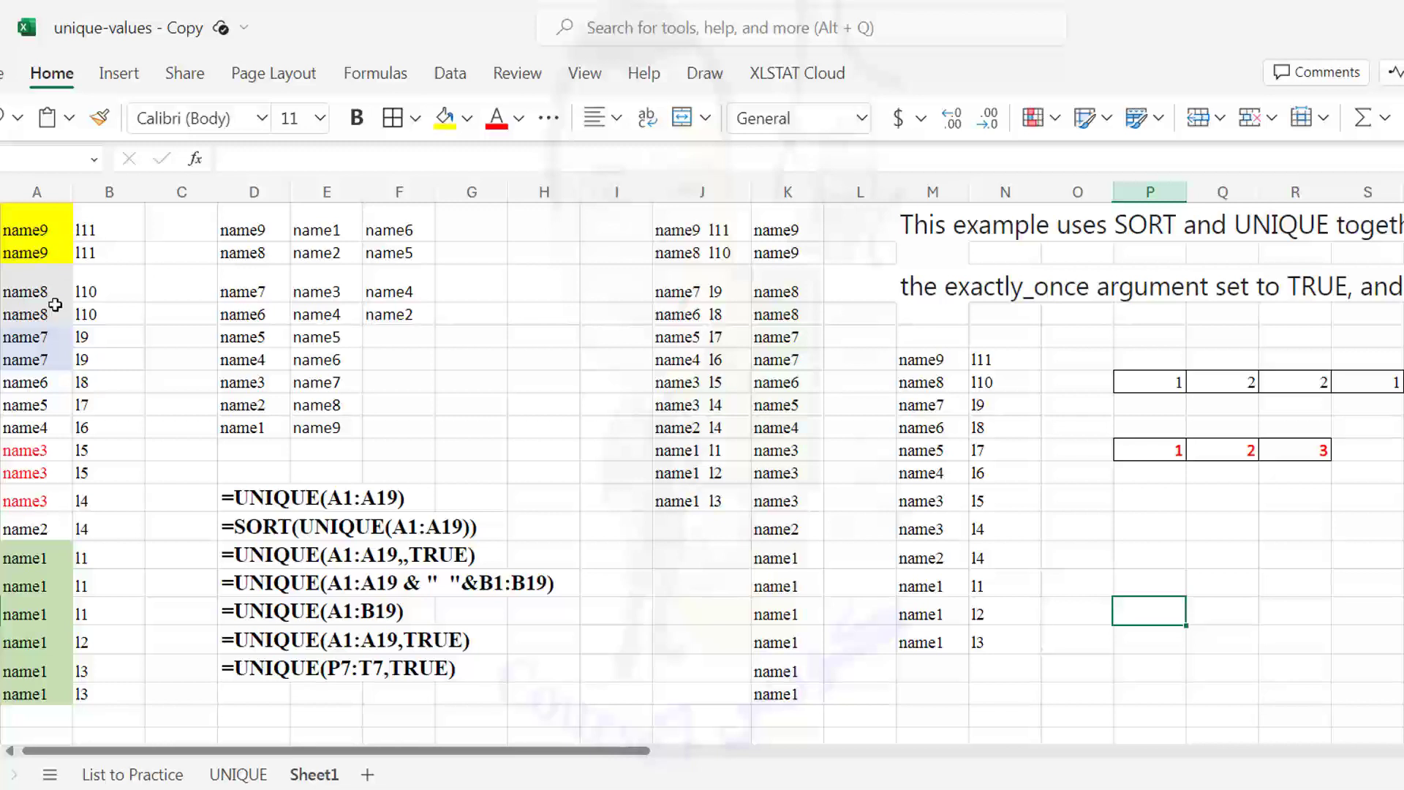
{"action": "left_click", "coordinate": [26, 233]}
{"action": "left_click", "coordinate": [29, 256]}
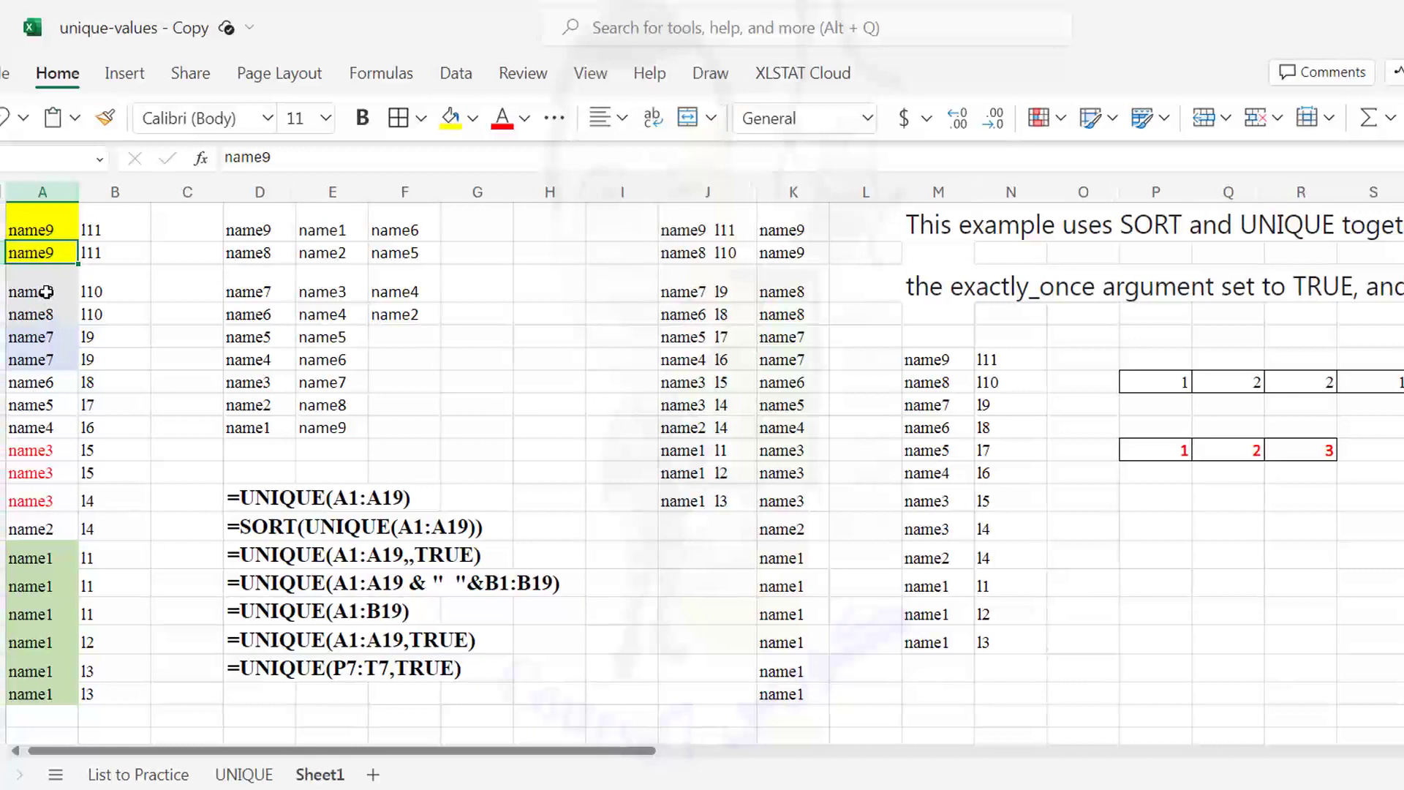
{"action": "mouse_move", "coordinate": [45, 292]}
{"action": "left_mouse_down"}
{"action": "mouse_move", "coordinate": [45, 316]}
{"action": "mouse_move", "coordinate": [81, 358]}
{"action": "left_mouse_up"}
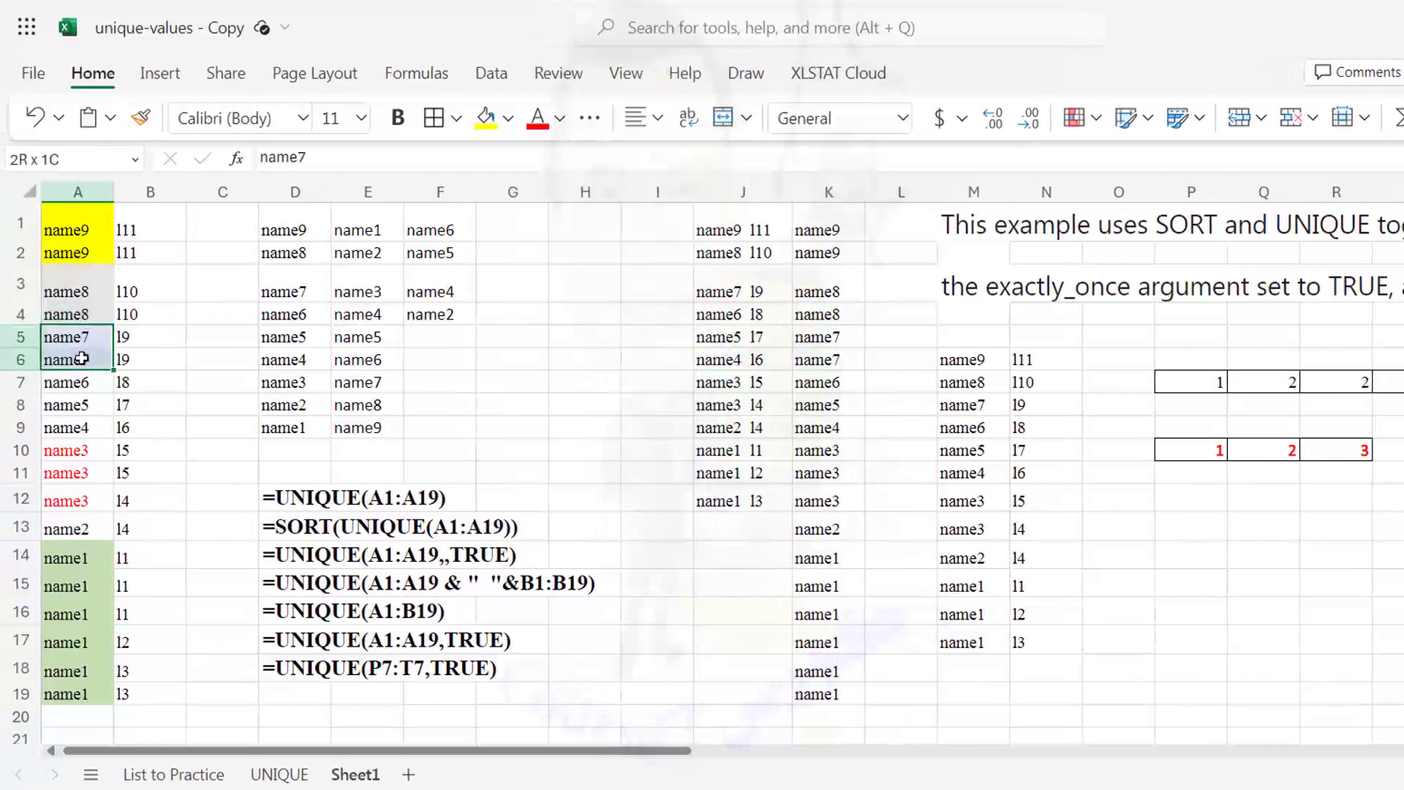
{"action": "left_click", "coordinate": [81, 386]}
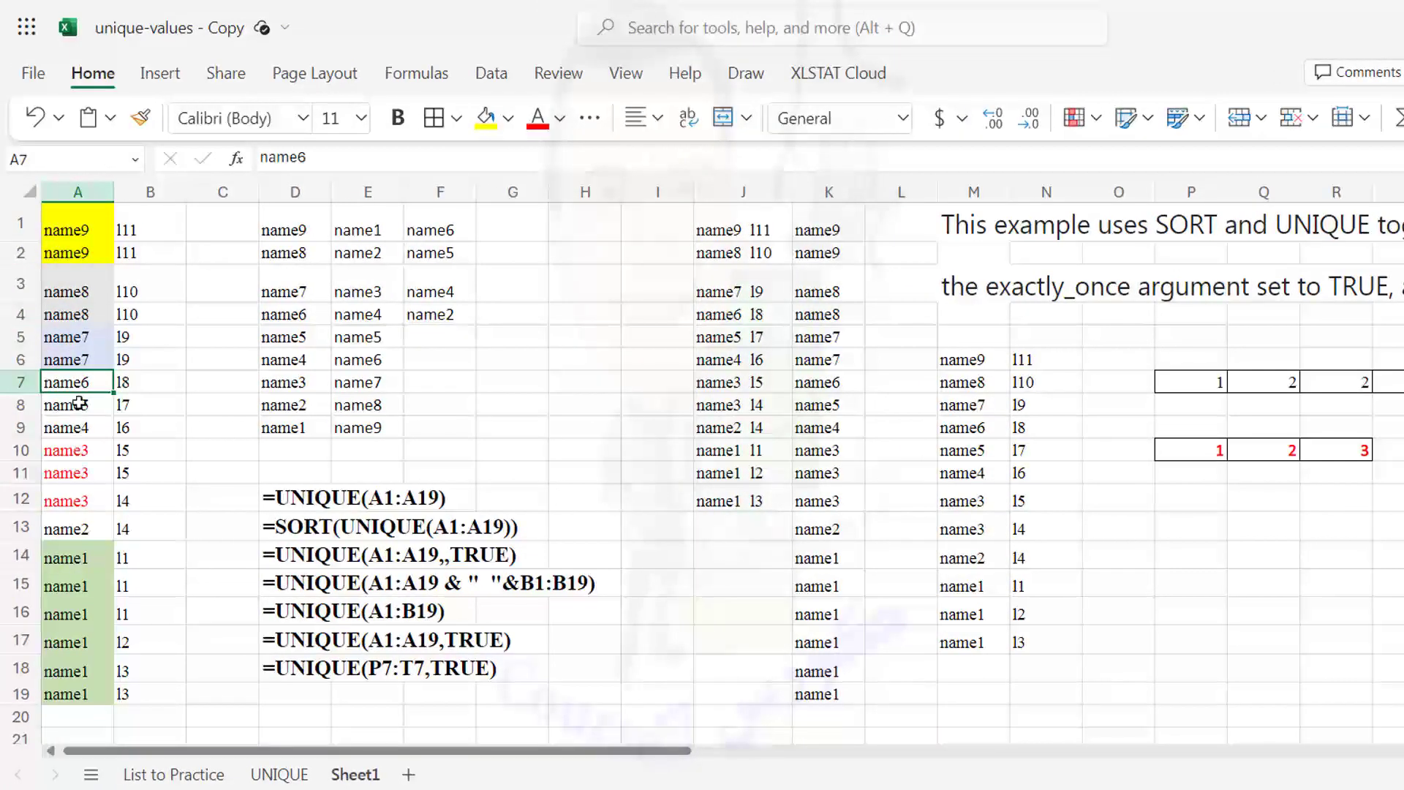
{"action": "left_click", "coordinate": [77, 403]}
{"action": "left_click", "coordinate": [79, 424]}
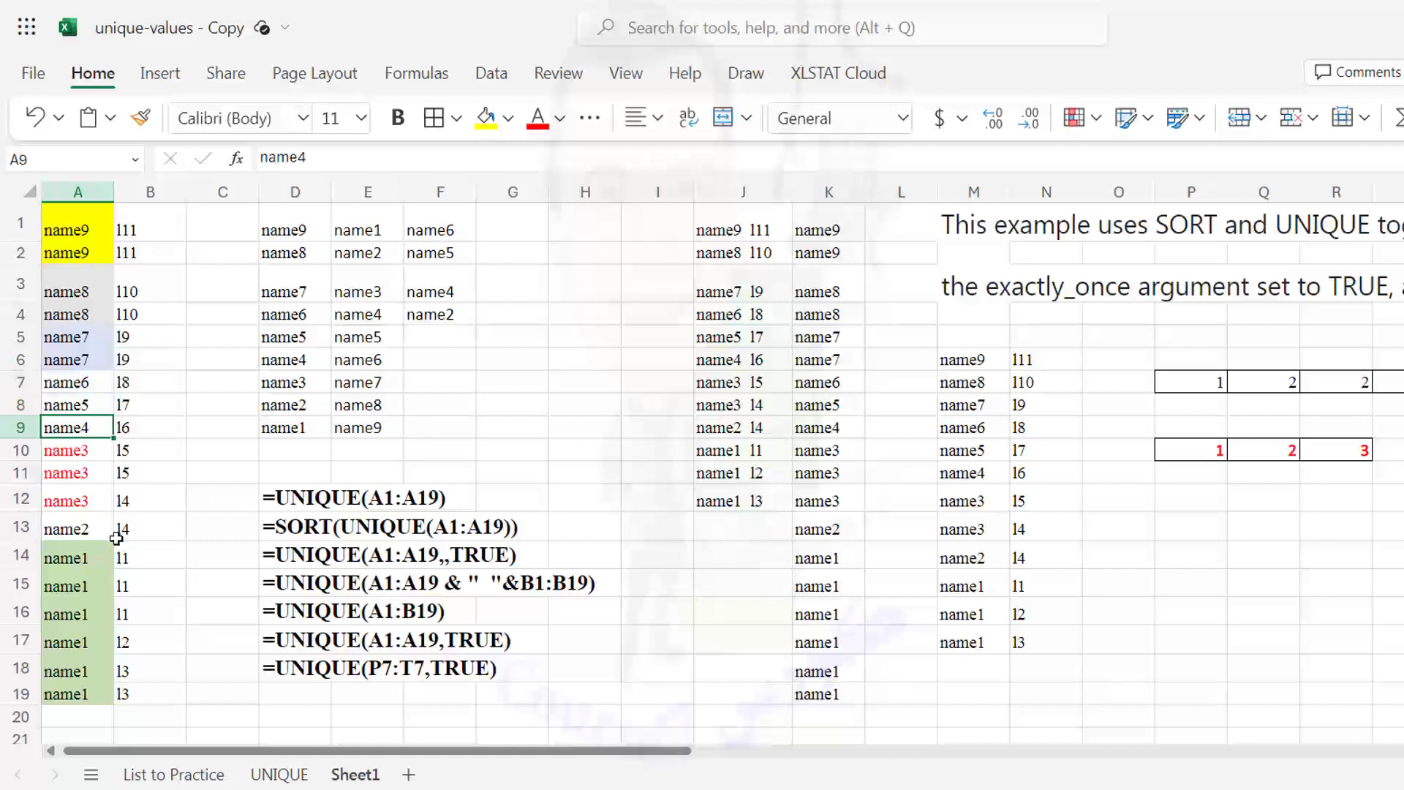
{"action": "left_click", "coordinate": [73, 452]}
{"action": "left_click_drag", "start_coordinate": [73, 452], "coordinate": [74, 500]}
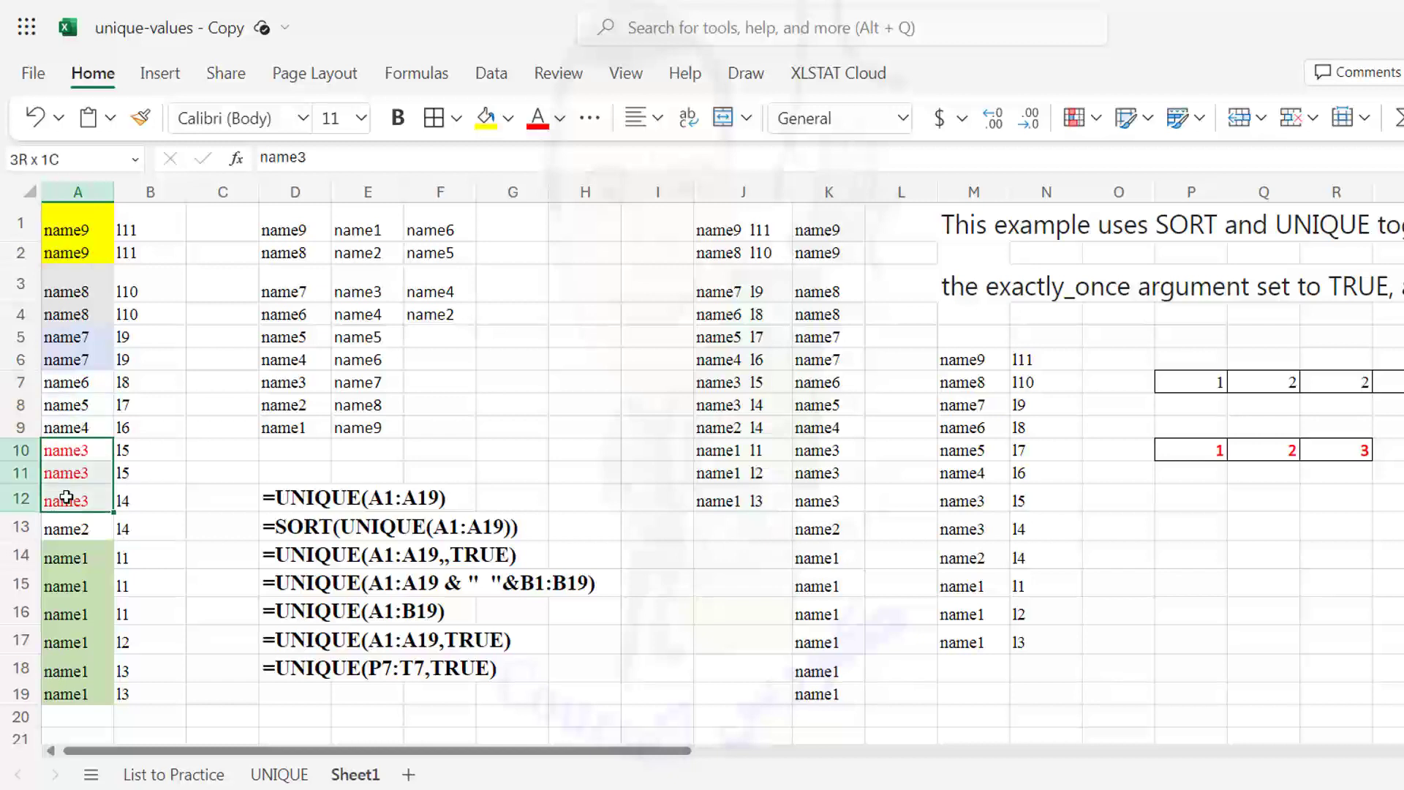
{"action": "left_click", "coordinate": [88, 539]}
{"action": "left_click_drag", "start_coordinate": [76, 559], "coordinate": [67, 693]}
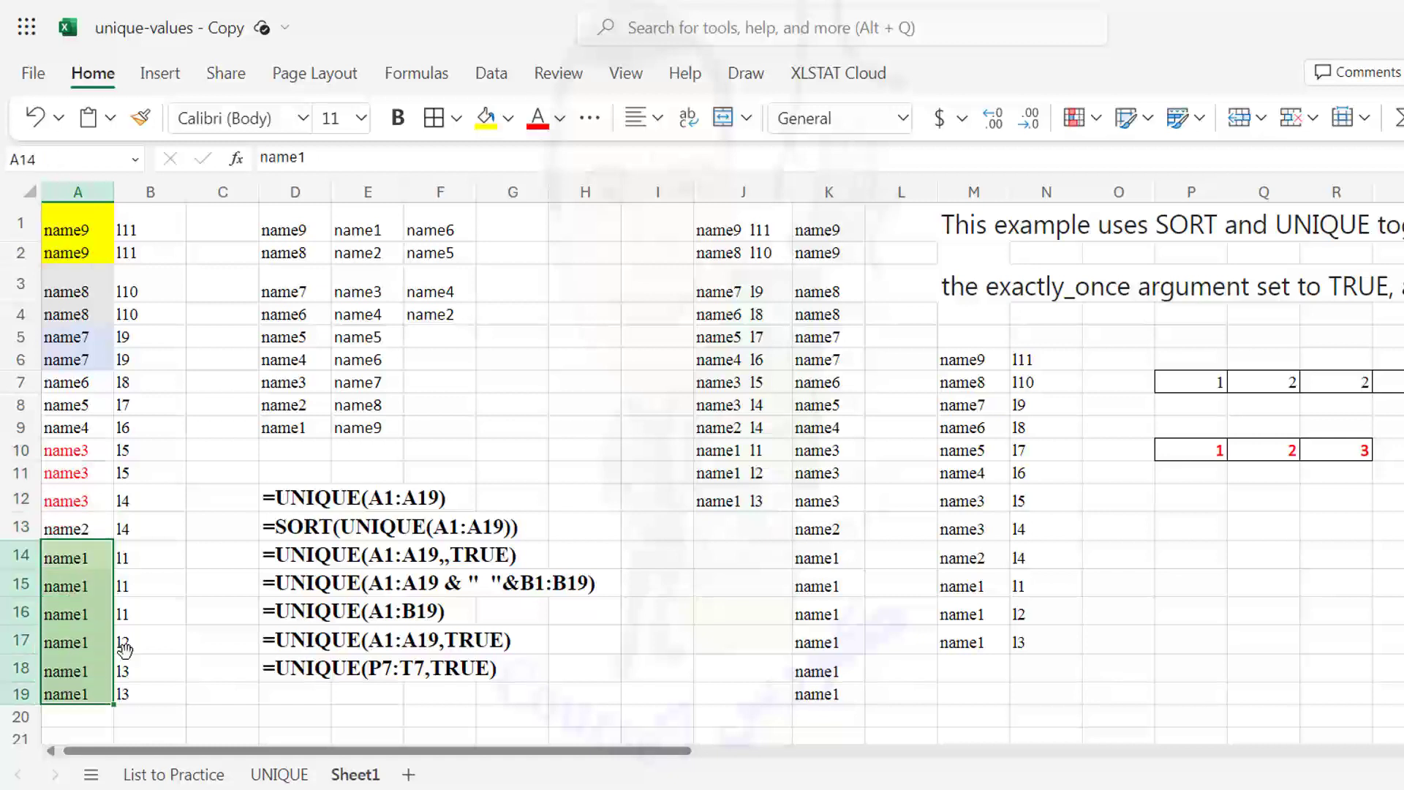
{"action": "left_click", "coordinate": [221, 229]}
{"action": "type", "text": "=uni"}
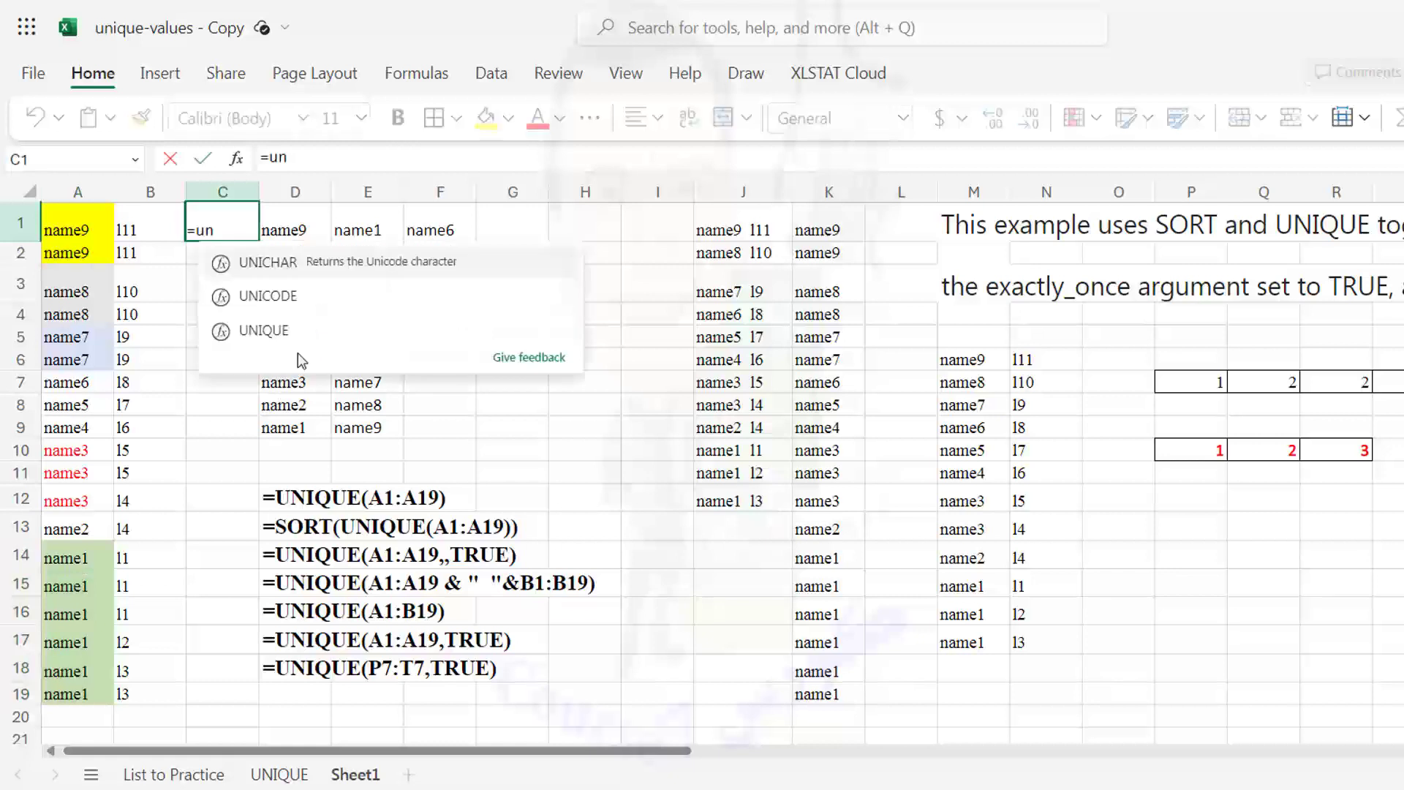
{"action": "double_click", "coordinate": [278, 331]}
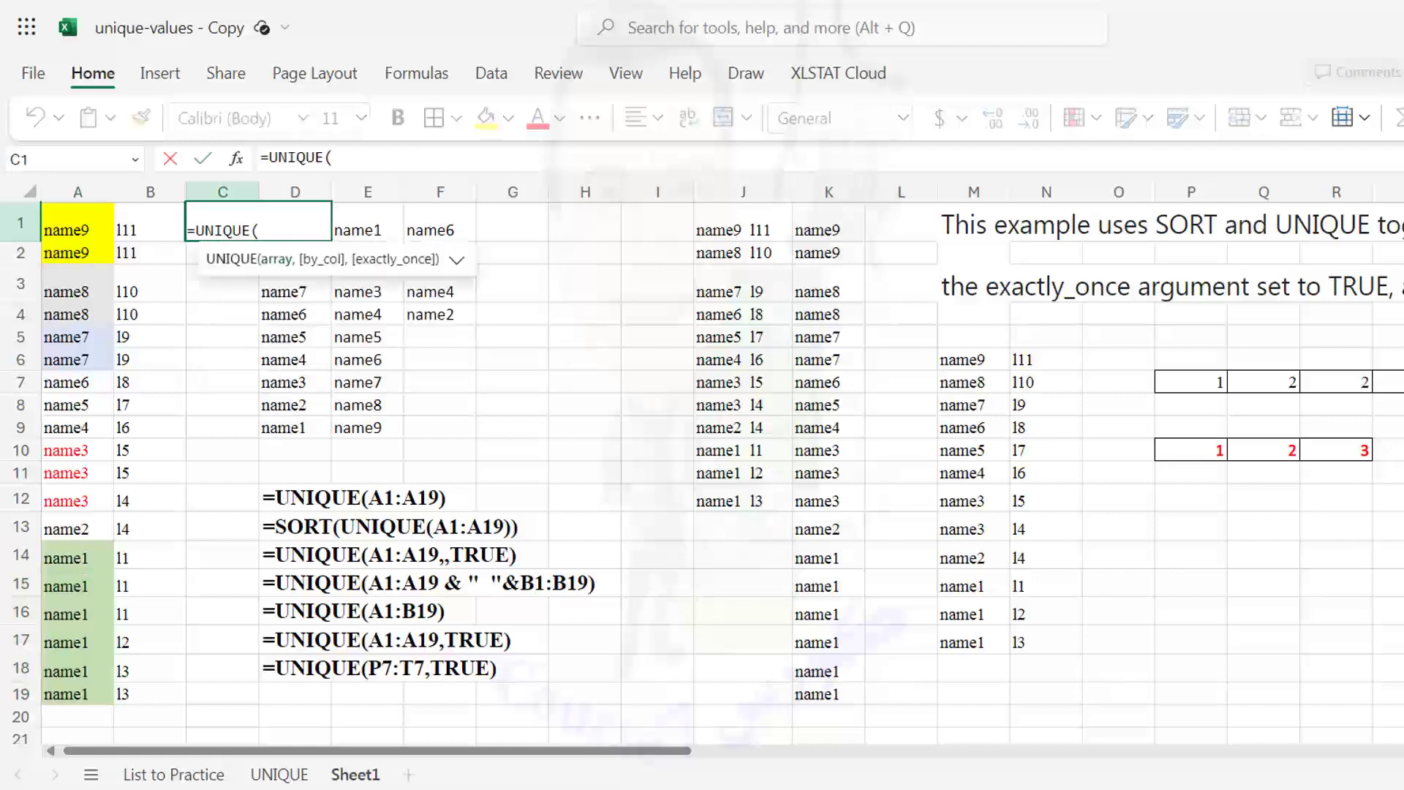
{"action": "left_click_drag", "start_coordinate": [63, 229], "coordinate": [42, 692]}
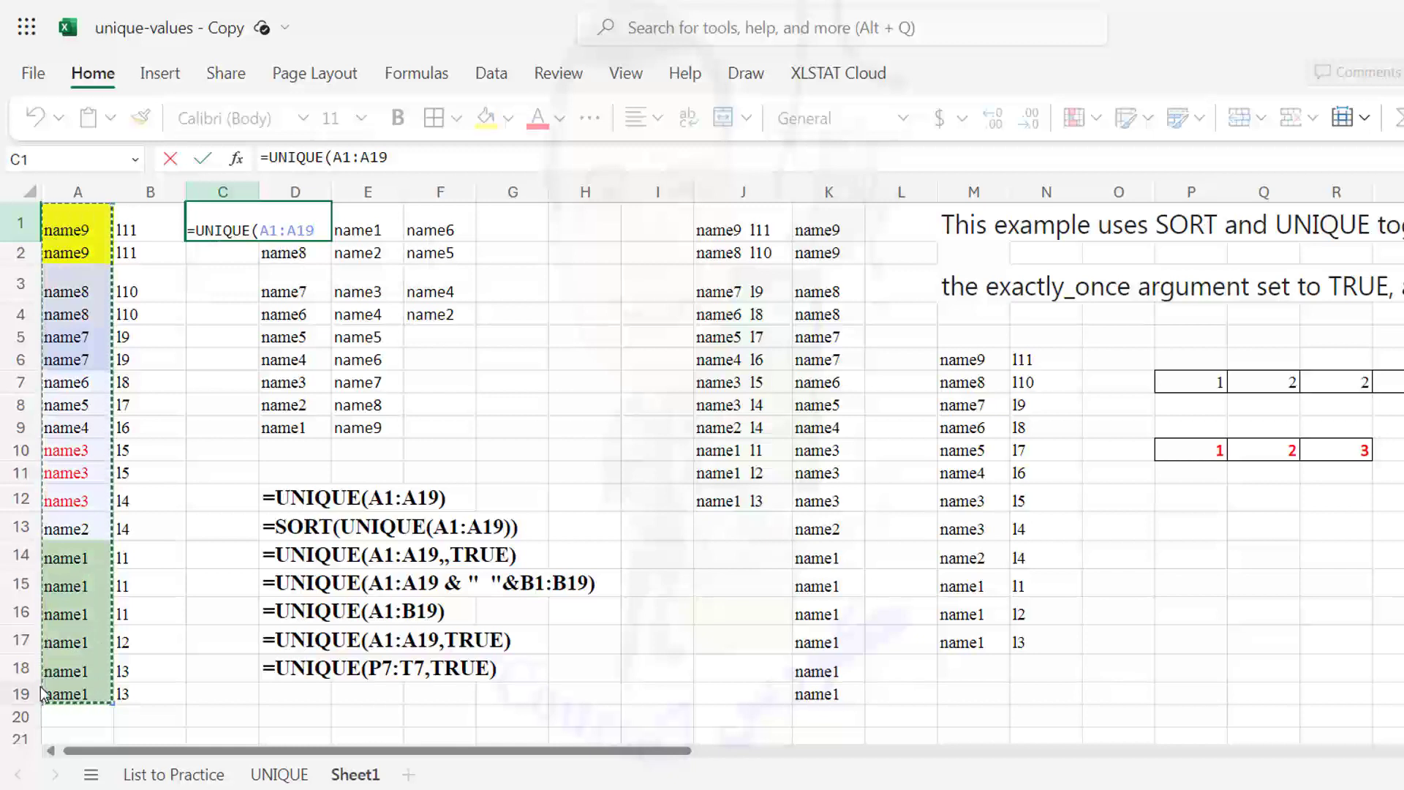
{"action": "key", "text": "Return"}
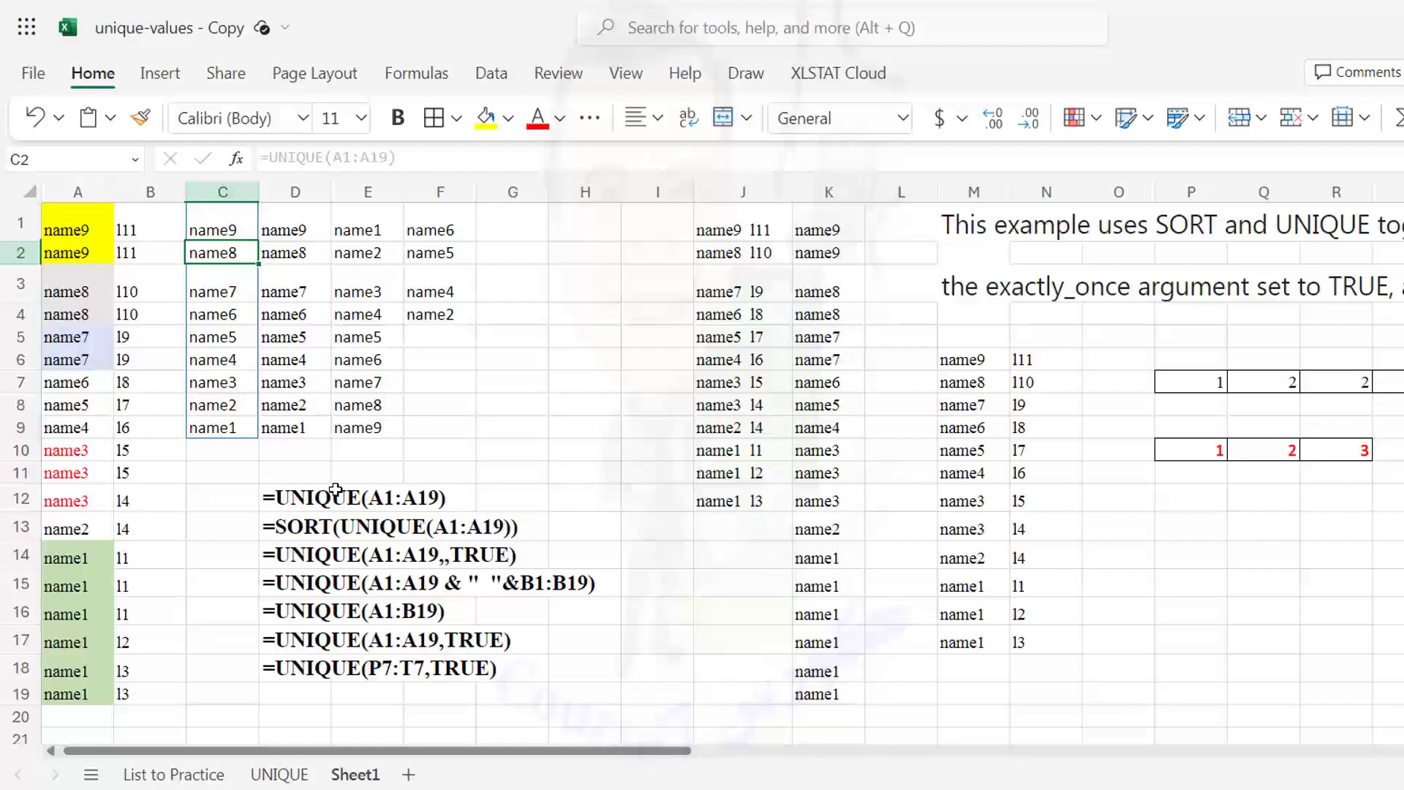
{"action": "left_click", "coordinate": [217, 371]}
{"action": "left_click_drag", "start_coordinate": [212, 228], "coordinate": [203, 430]}
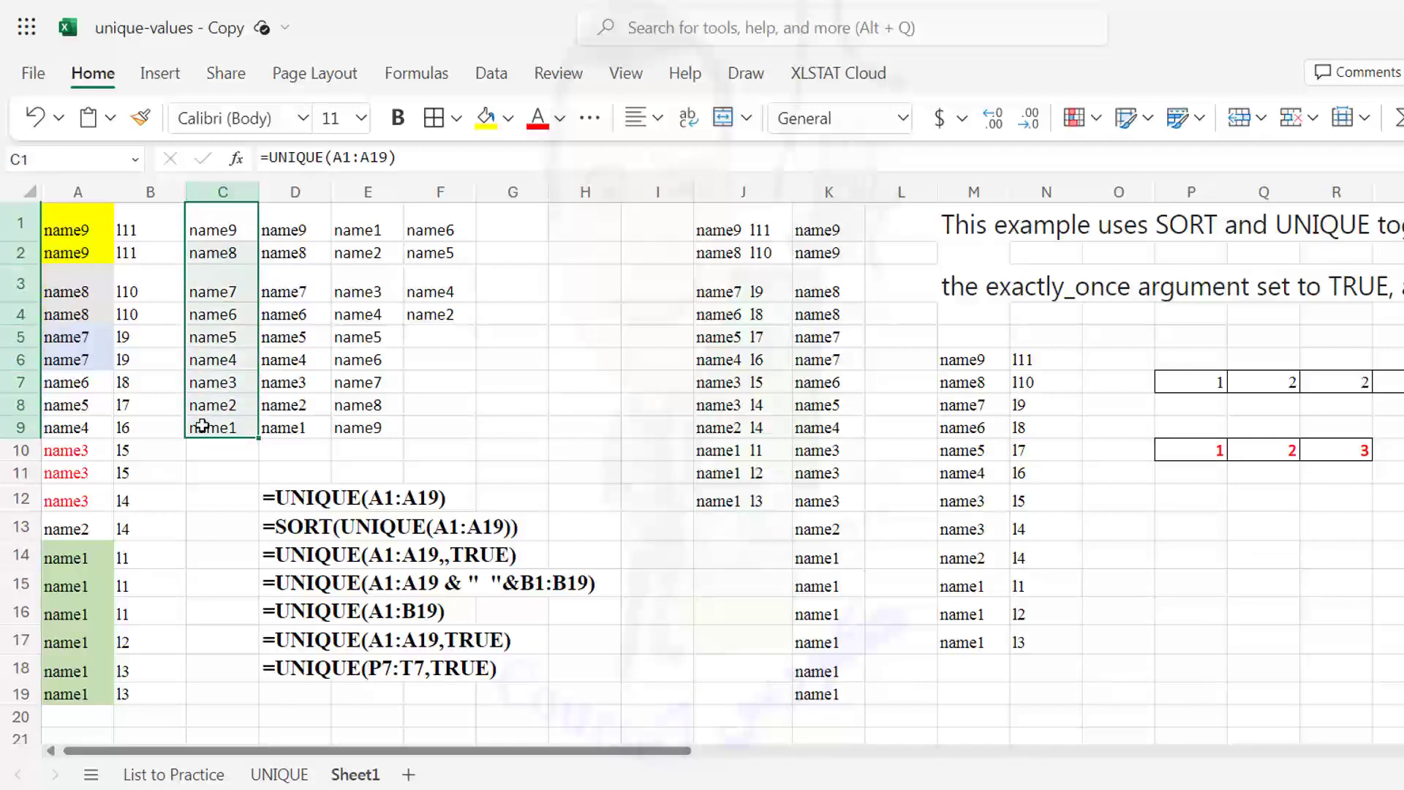
{"action": "key", "text": "Delete"}
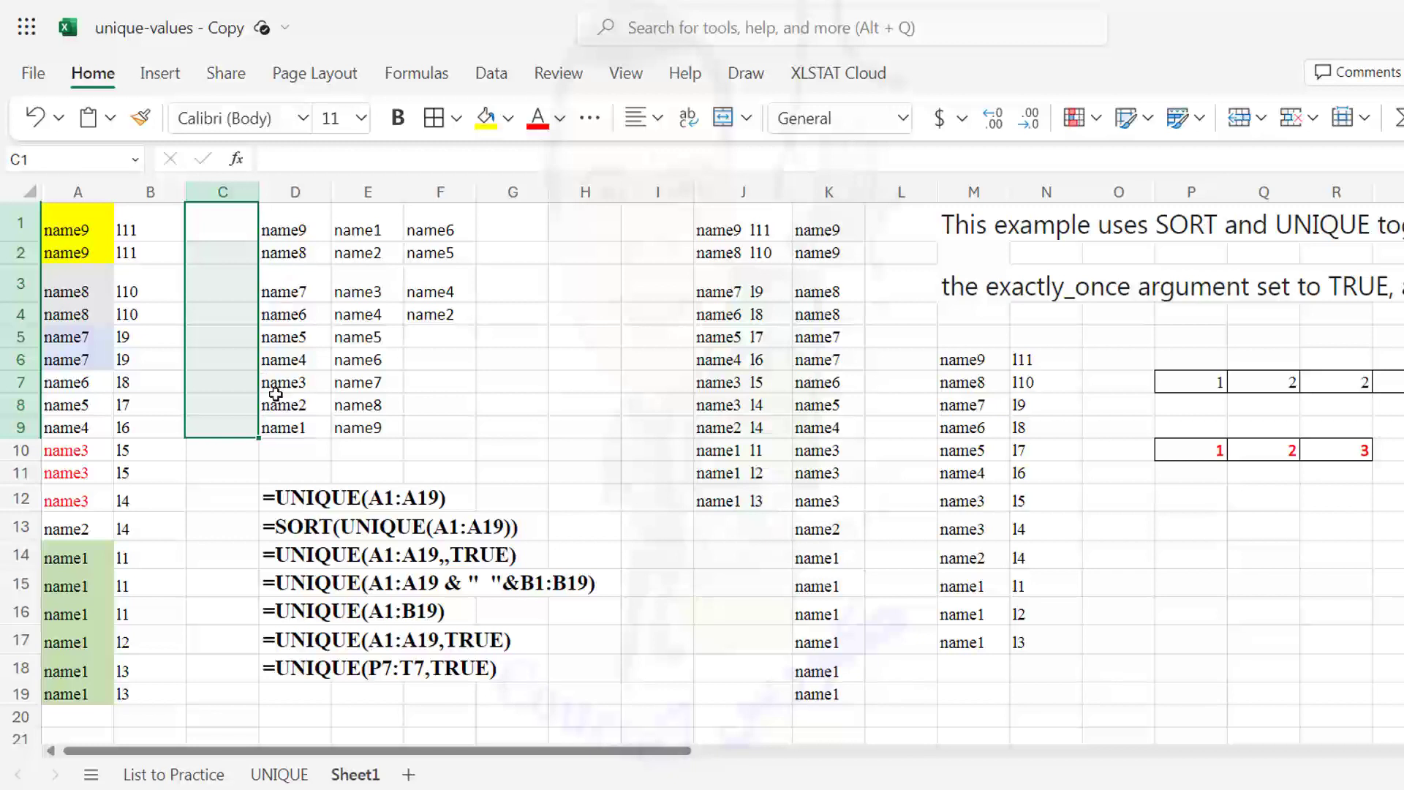
{"action": "left_click", "coordinate": [215, 218]}
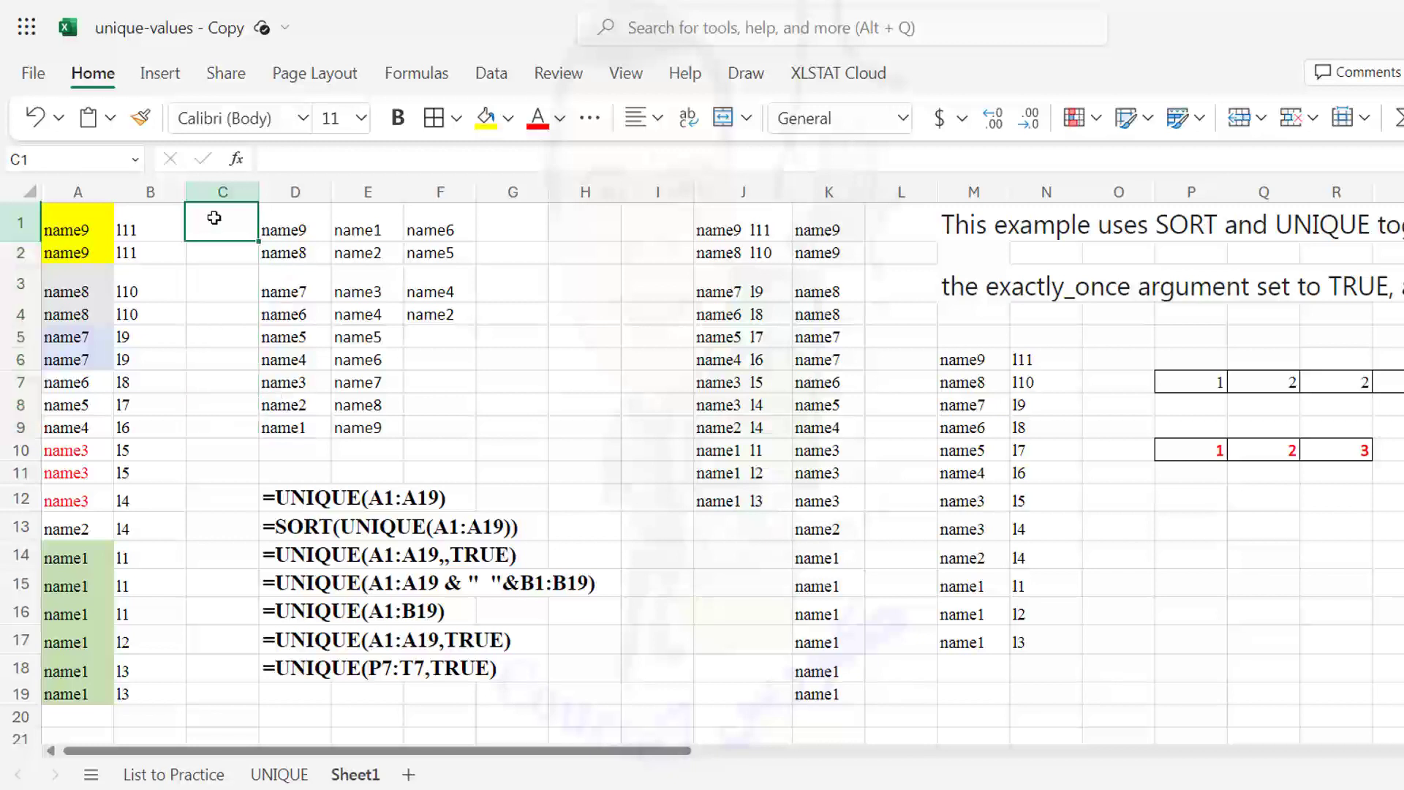
{"action": "type", "text": "="}
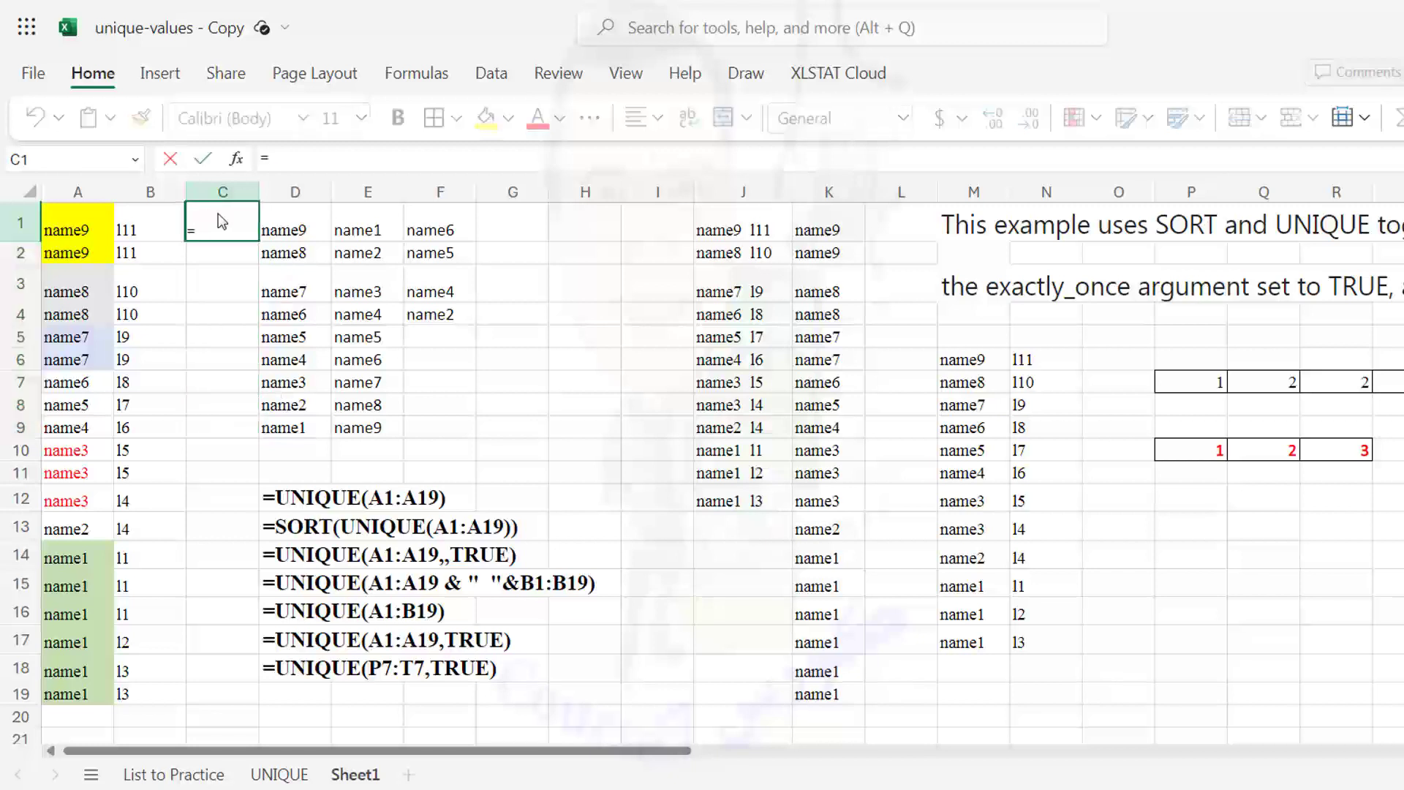
{"action": "type", "text": "sort("}
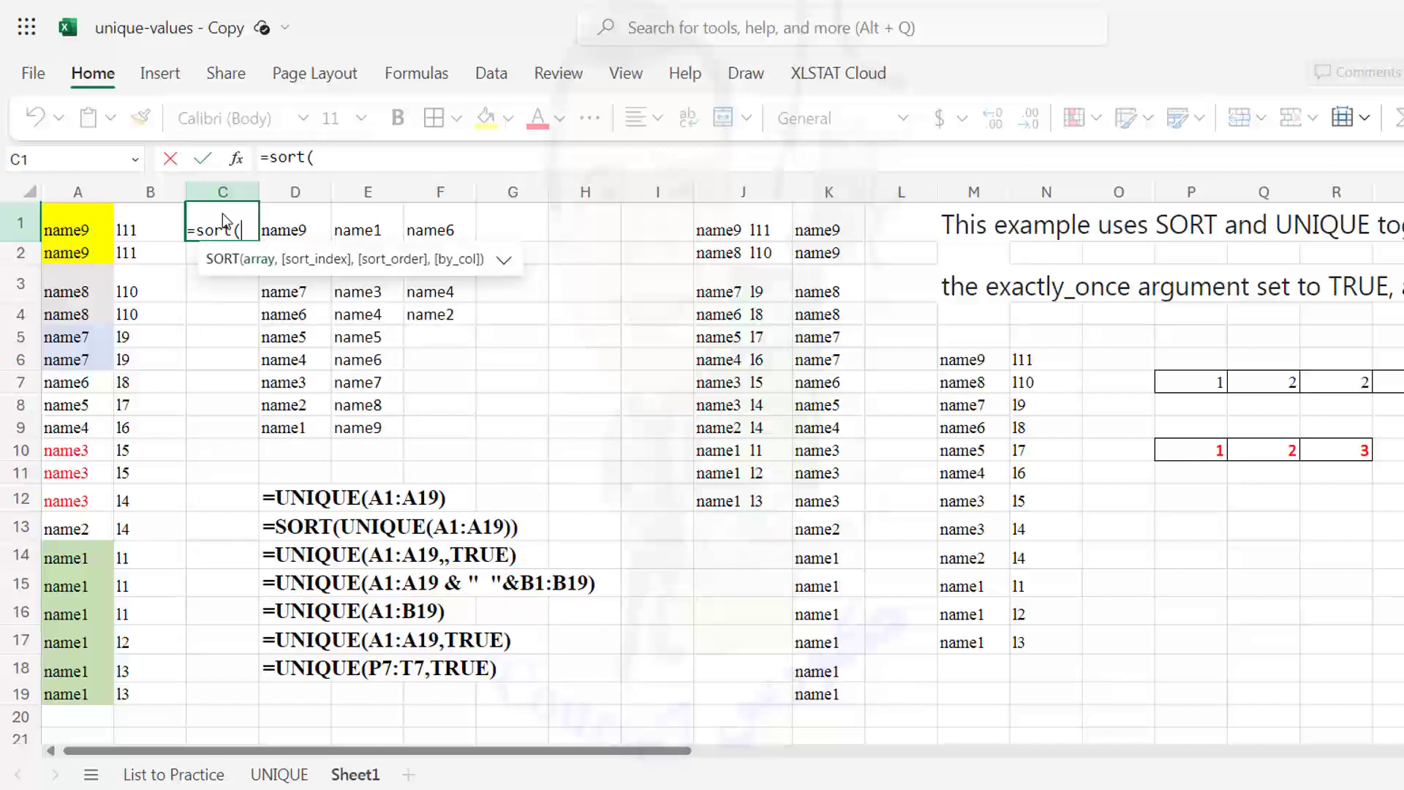
{"action": "type", "text": "u"}
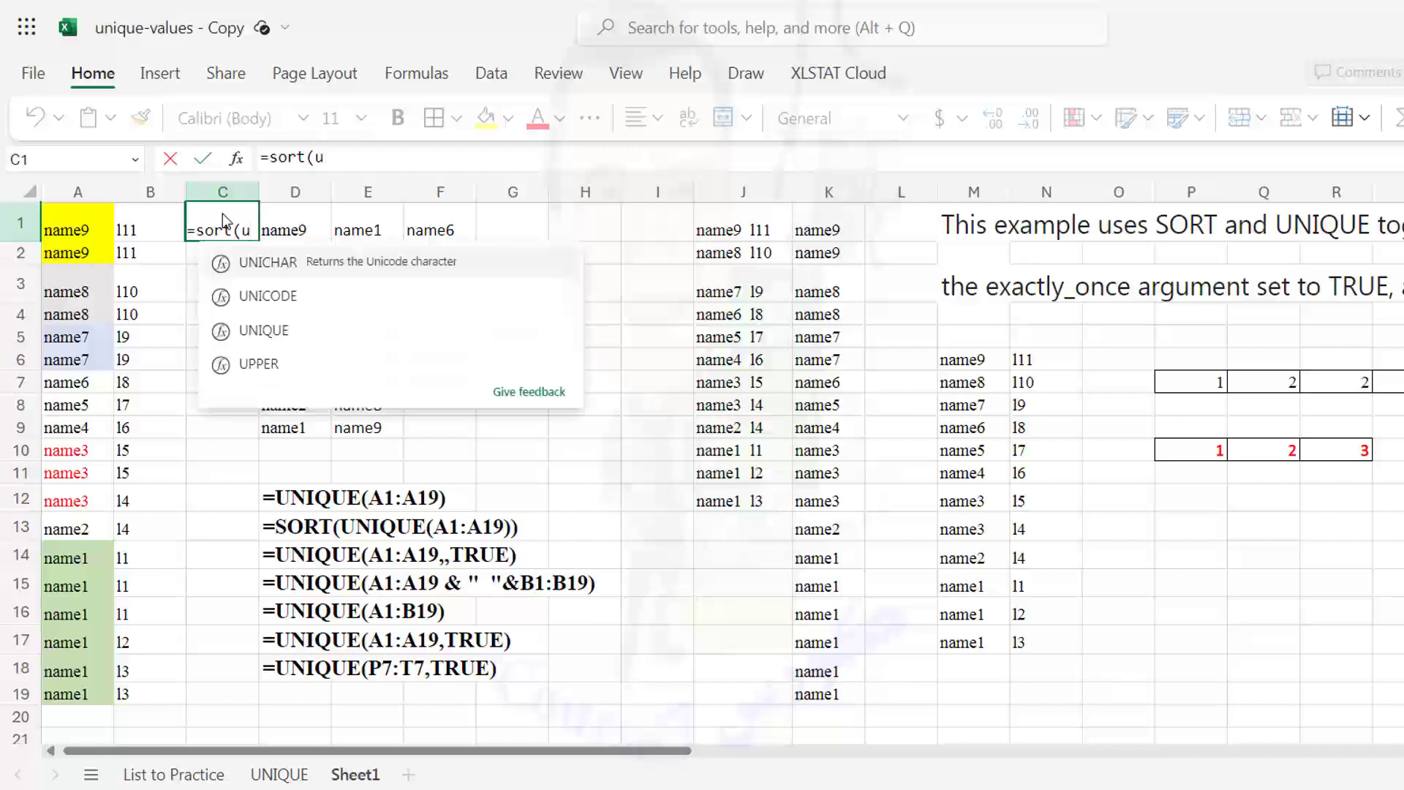
{"action": "type", "text": "ni"}
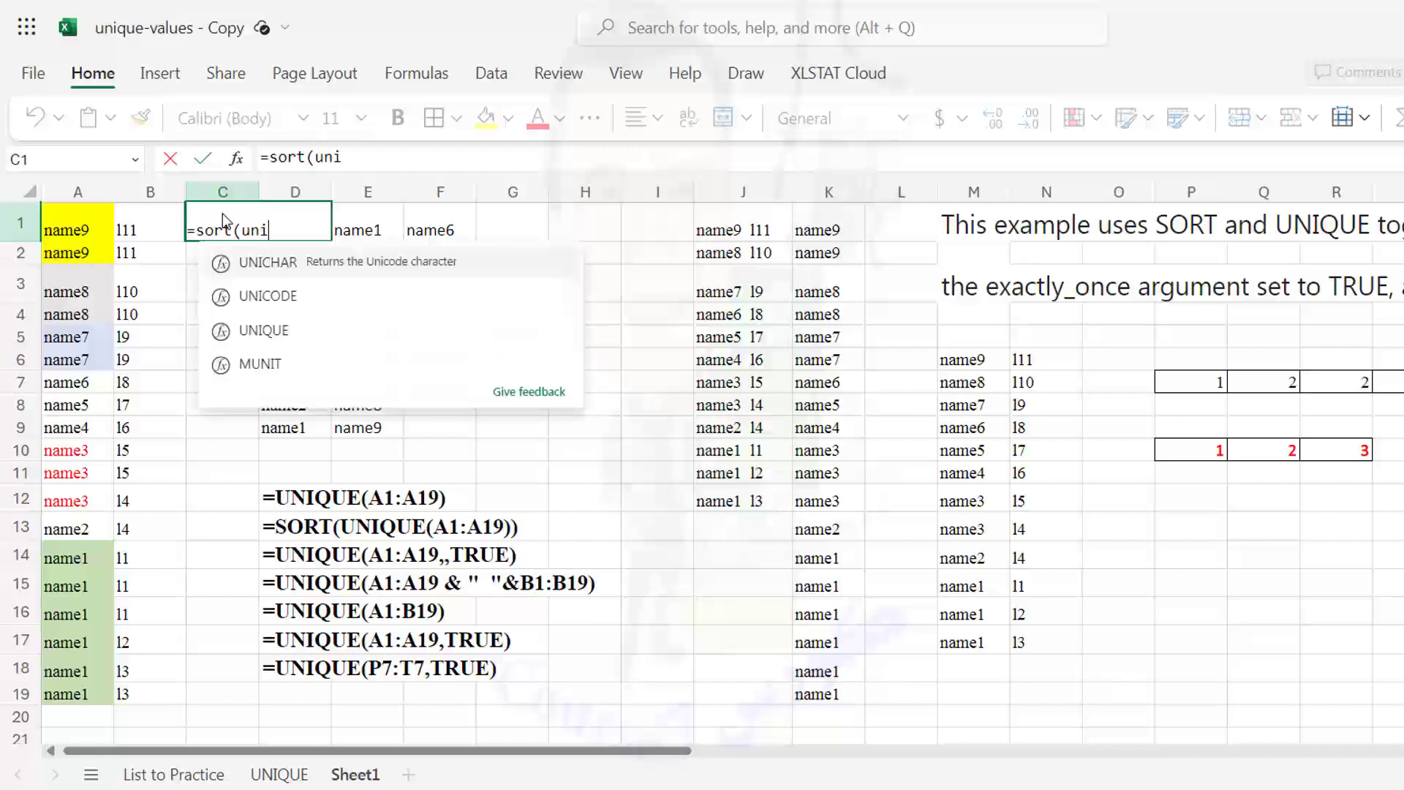
{"action": "double_click", "coordinate": [243, 330]}
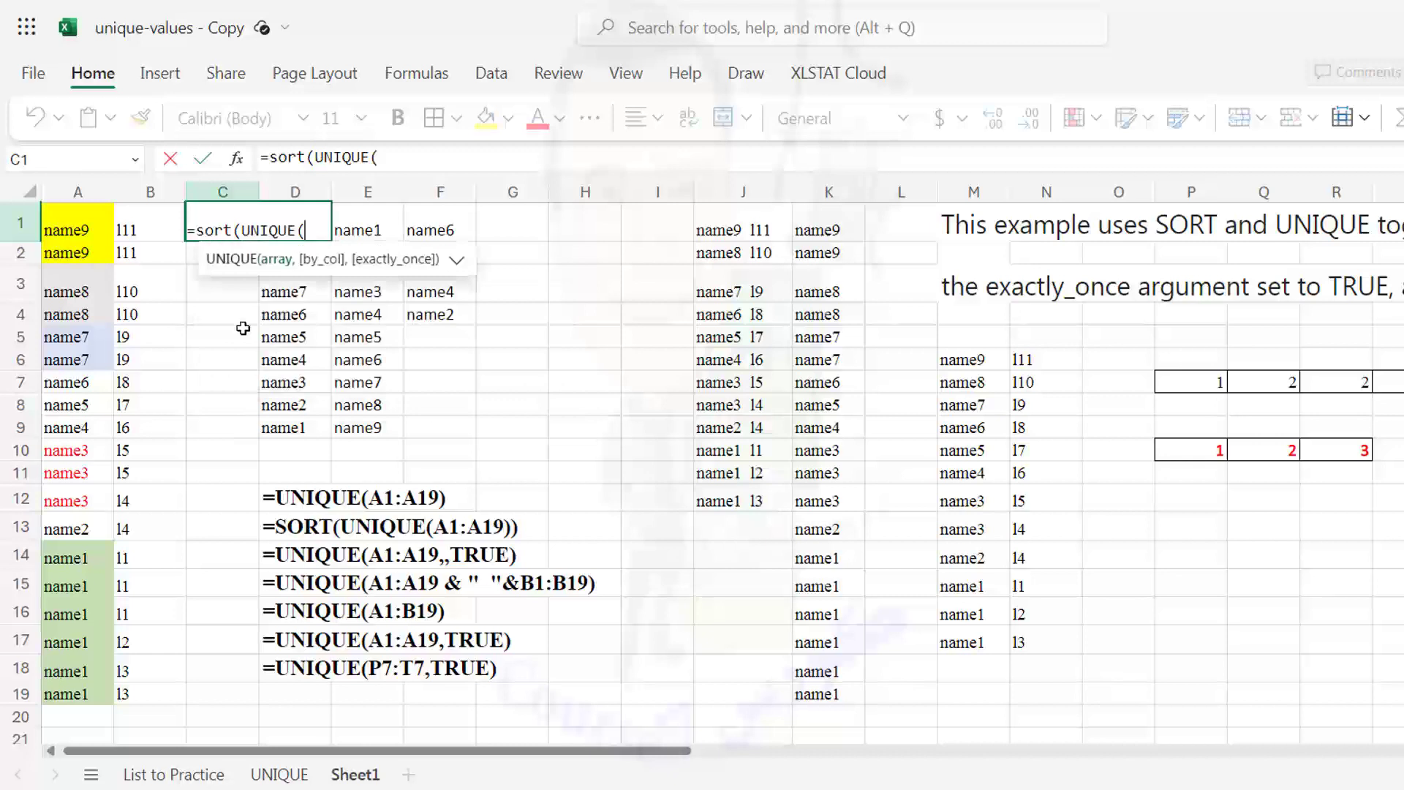
{"action": "left_click_drag", "start_coordinate": [68, 230], "coordinate": [48, 714]}
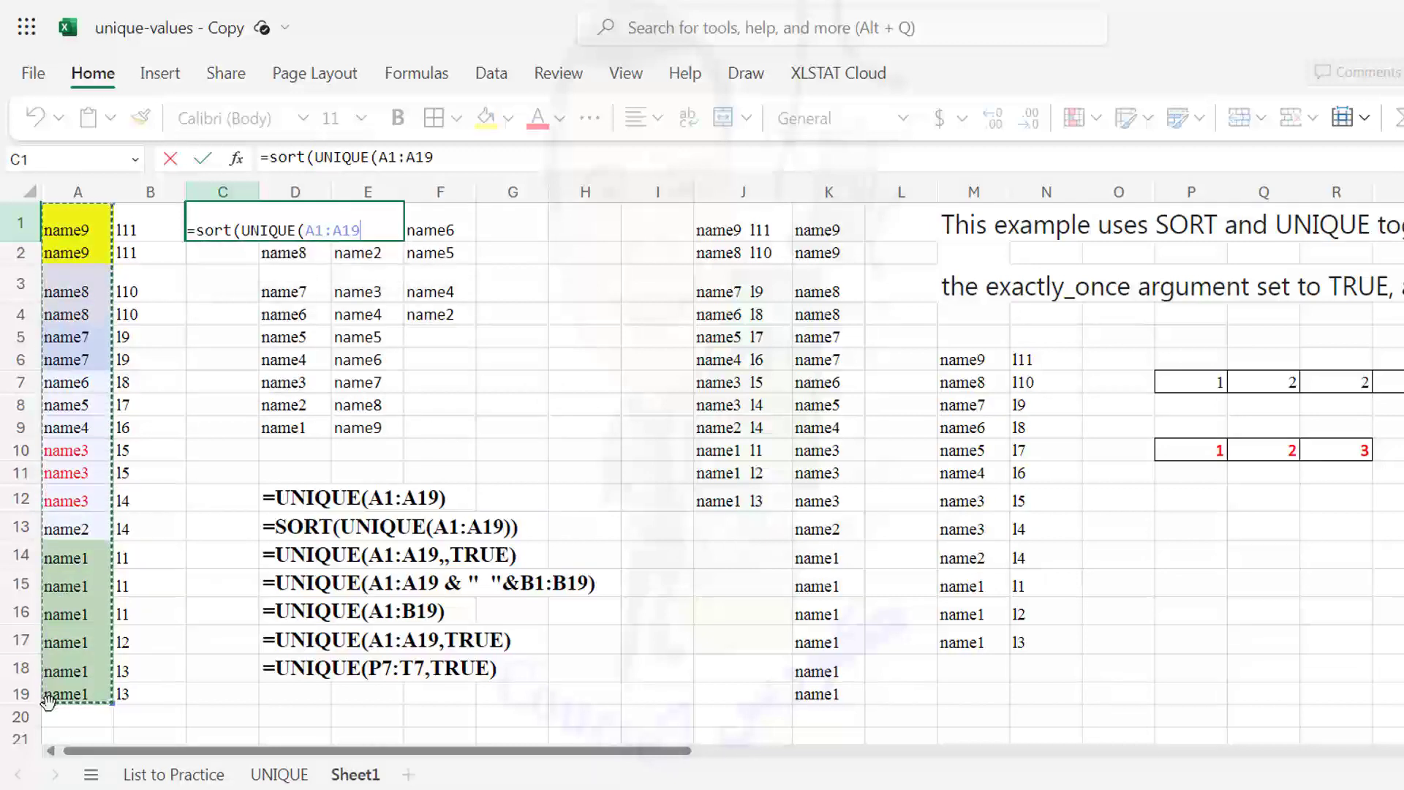
{"action": "type", "text": "))"}
{"action": "key", "text": "Return"}
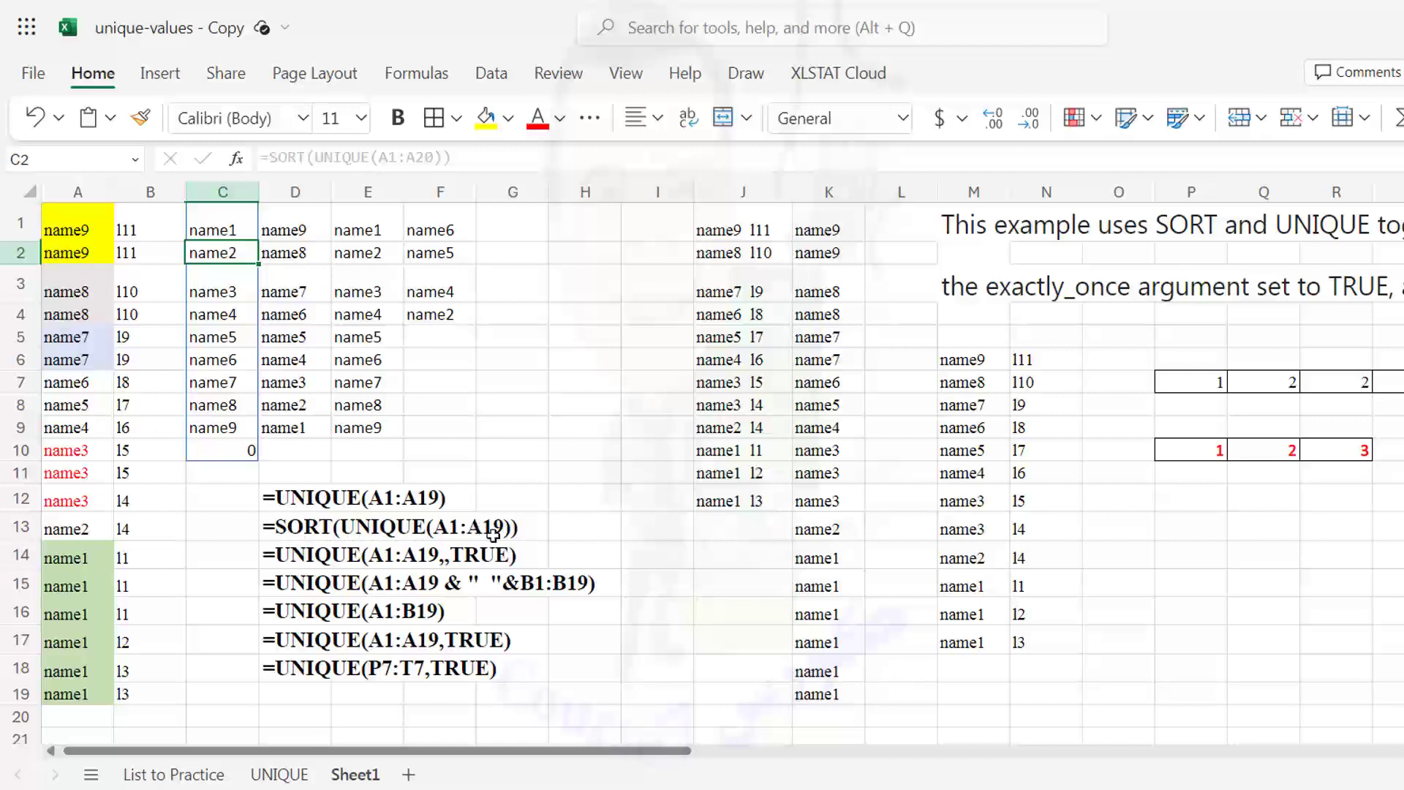
{"action": "left_click", "coordinate": [217, 469]}
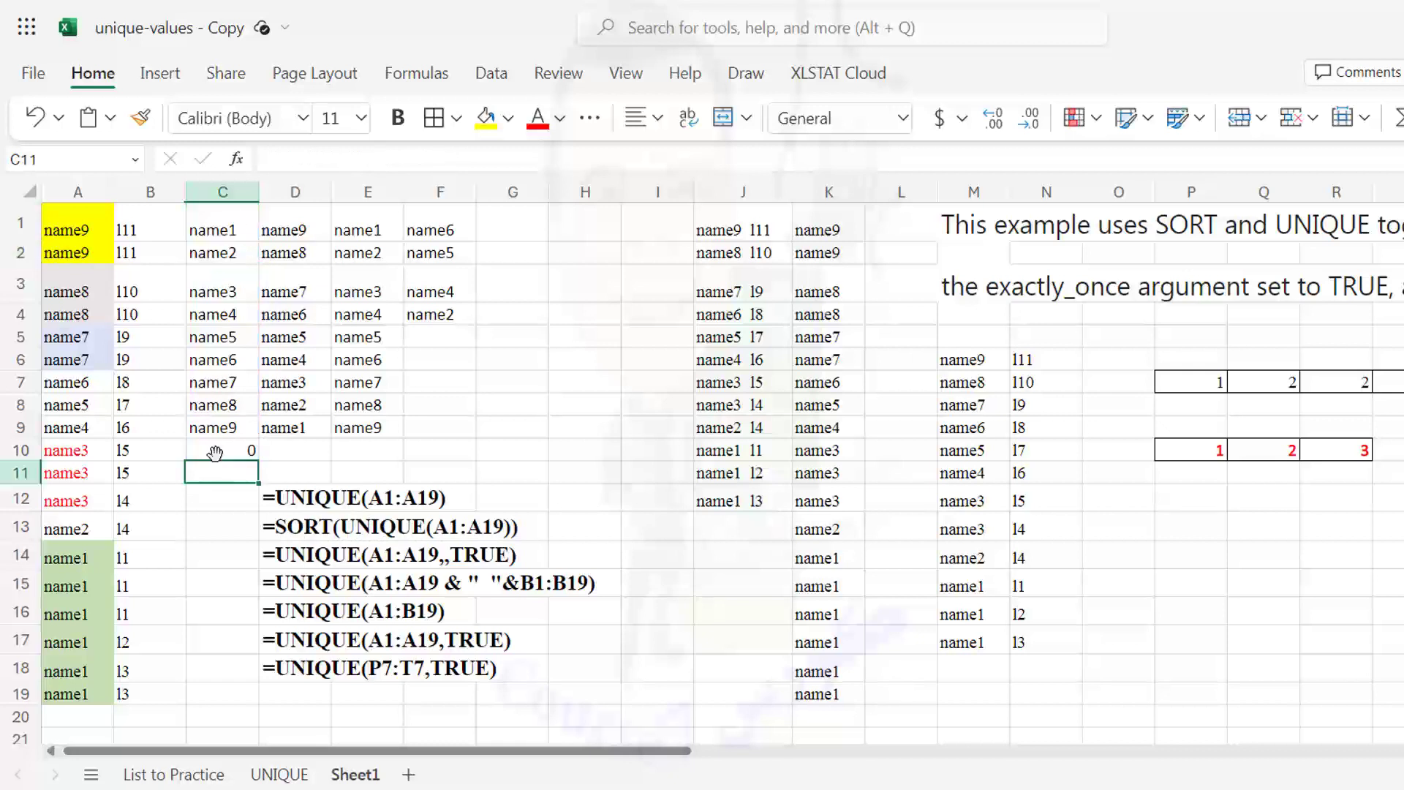
{"action": "left_click", "coordinate": [218, 452]}
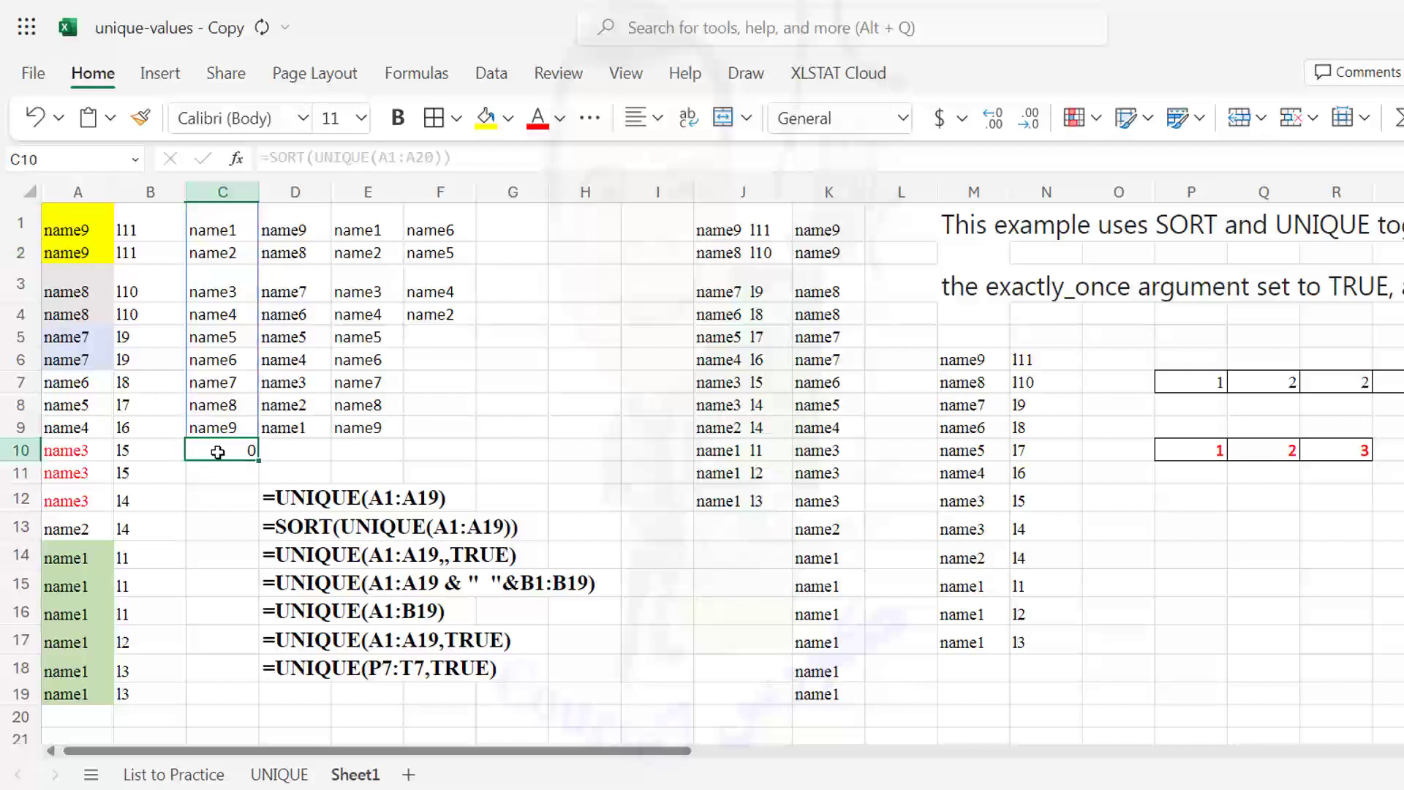
{"action": "left_click", "coordinate": [221, 491]}
{"action": "left_click_drag", "start_coordinate": [219, 217], "coordinate": [218, 446]}
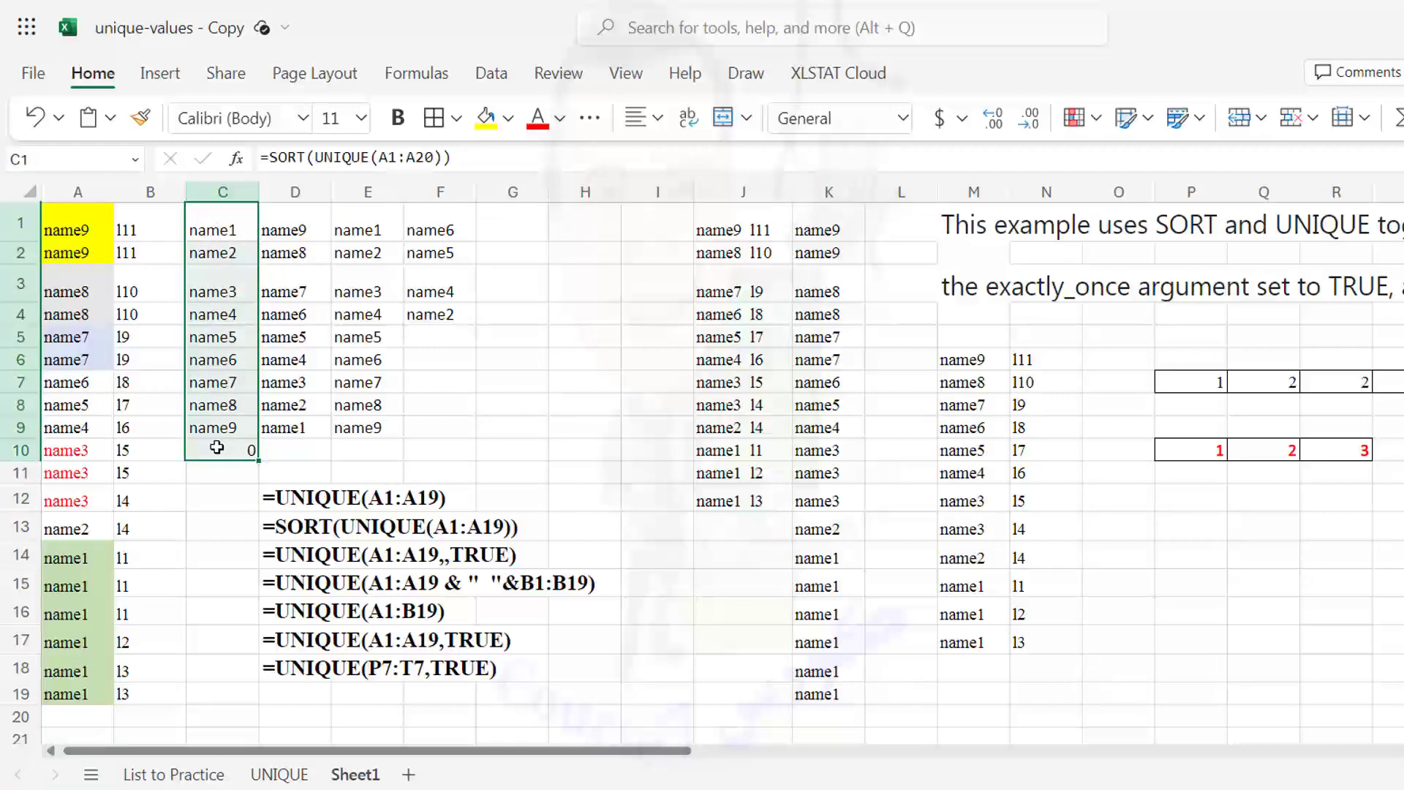
{"action": "key", "text": "Delete"}
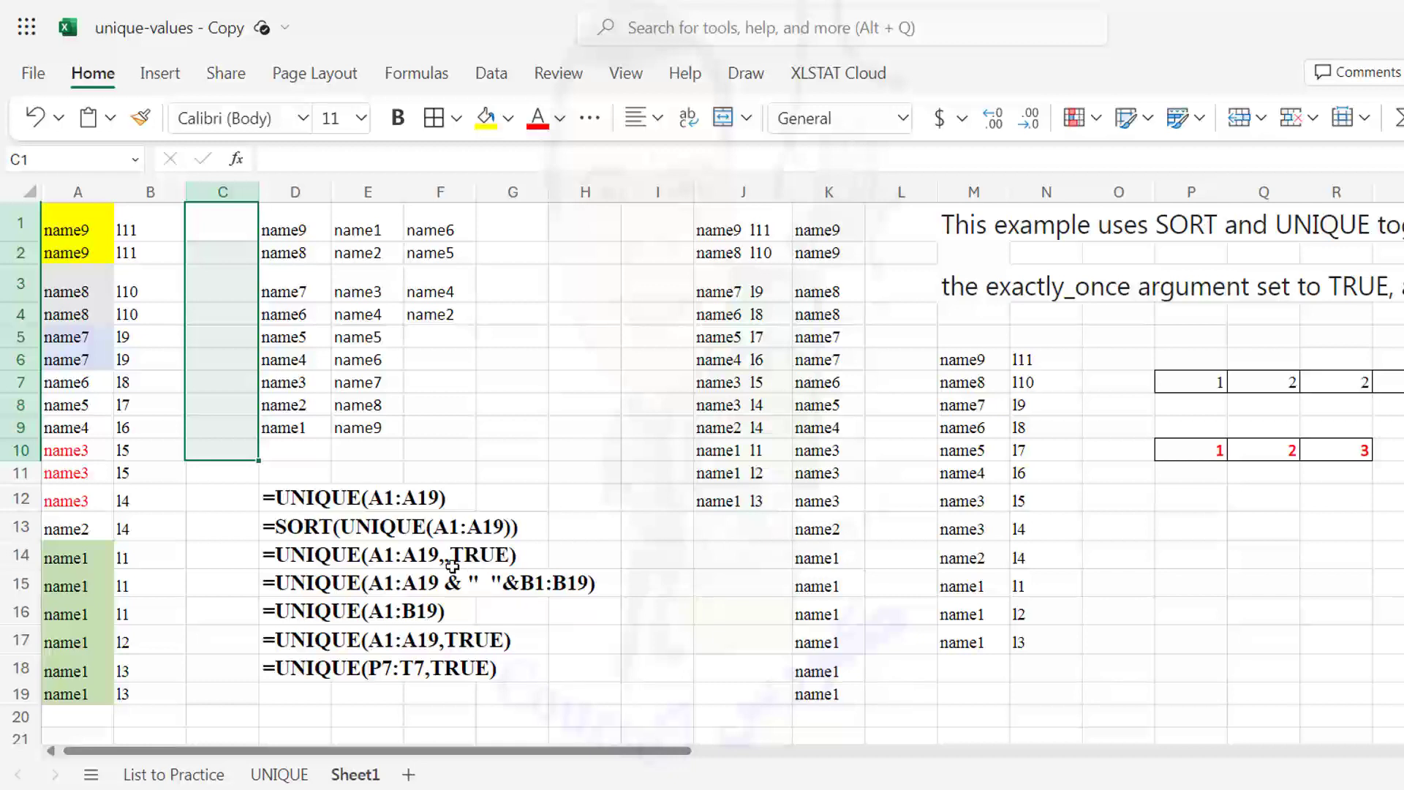
- Enter =UNIQUE(A1:A19,,TRUE) in C1 to list only names appearing exactly once
{"action": "left_click", "coordinate": [212, 230]}
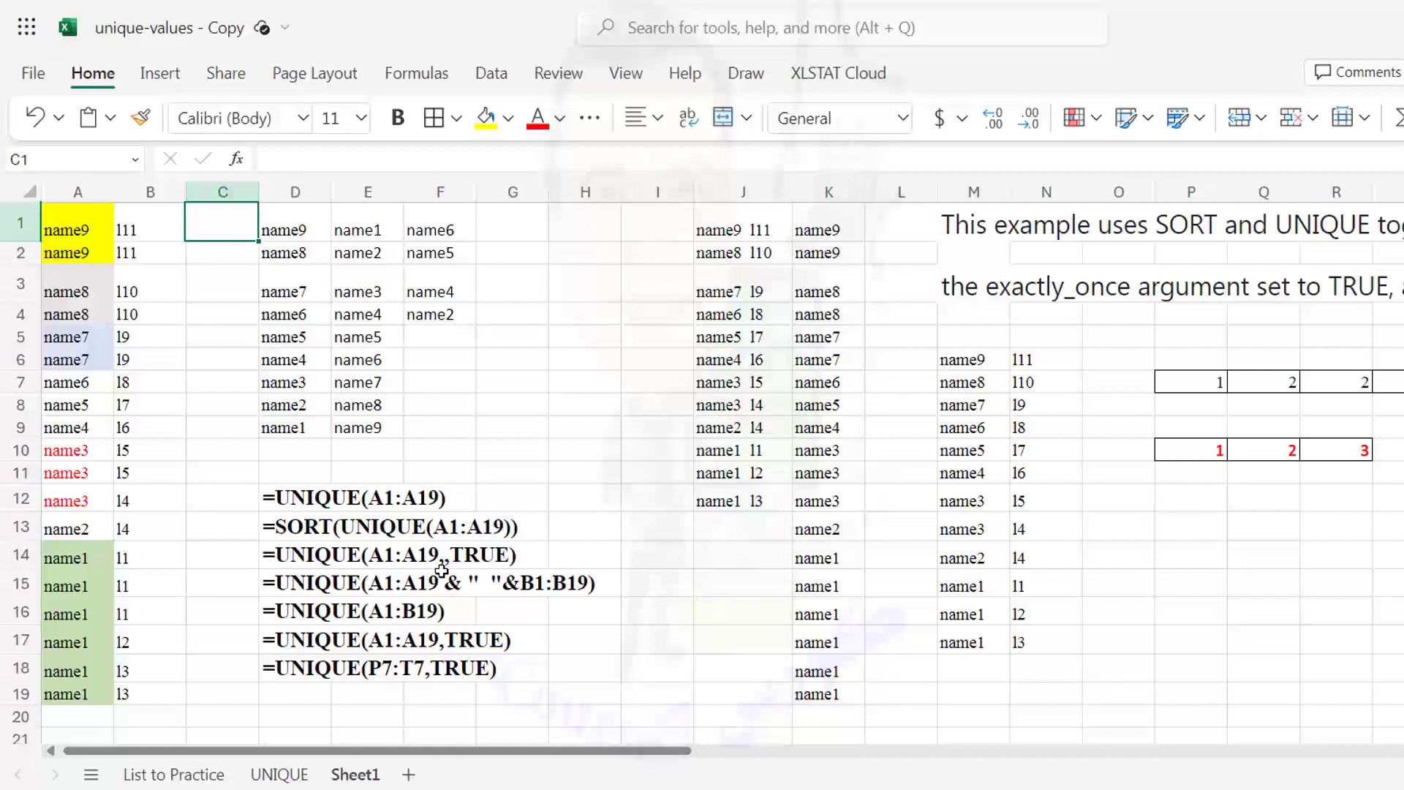
{"action": "type", "text": "=un"}
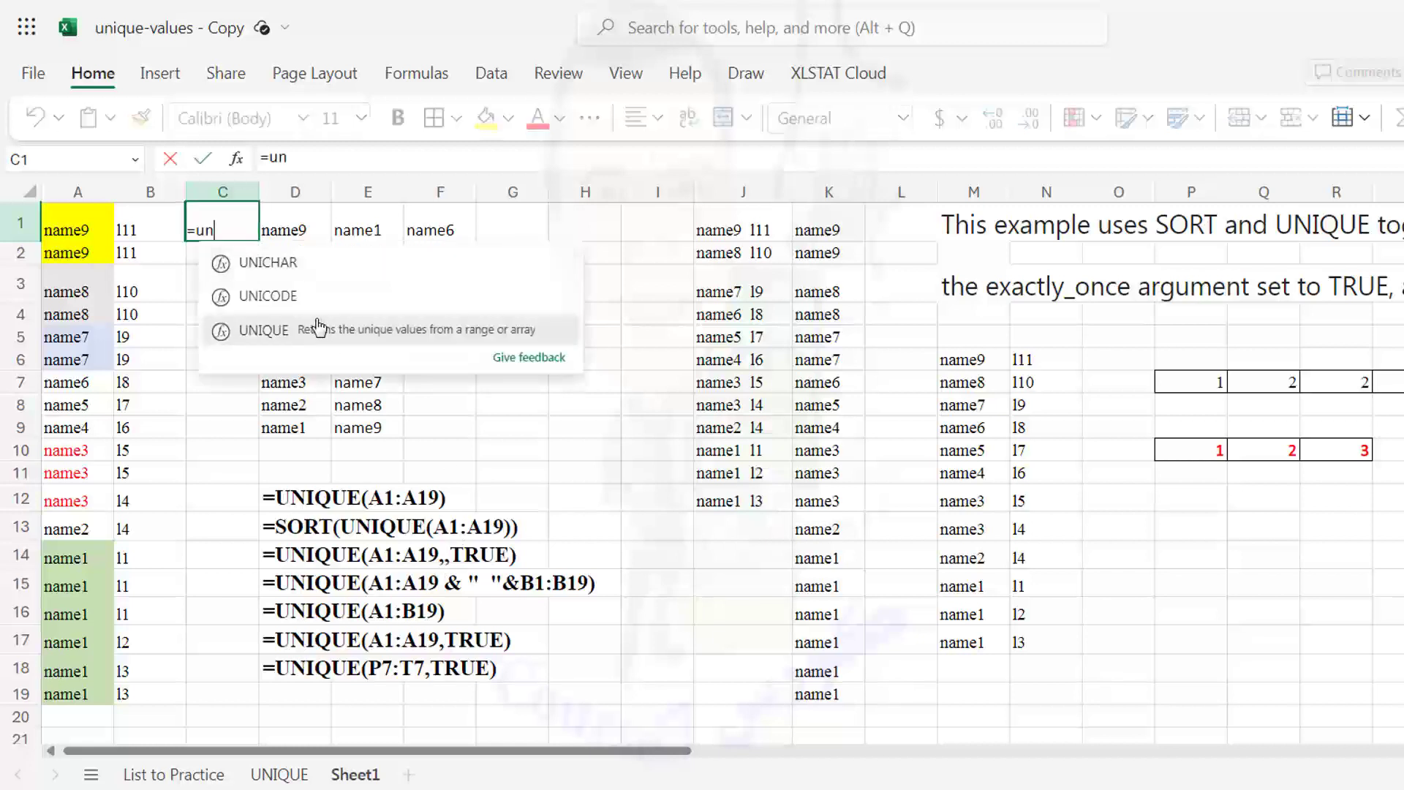
{"action": "left_click", "coordinate": [260, 330]}
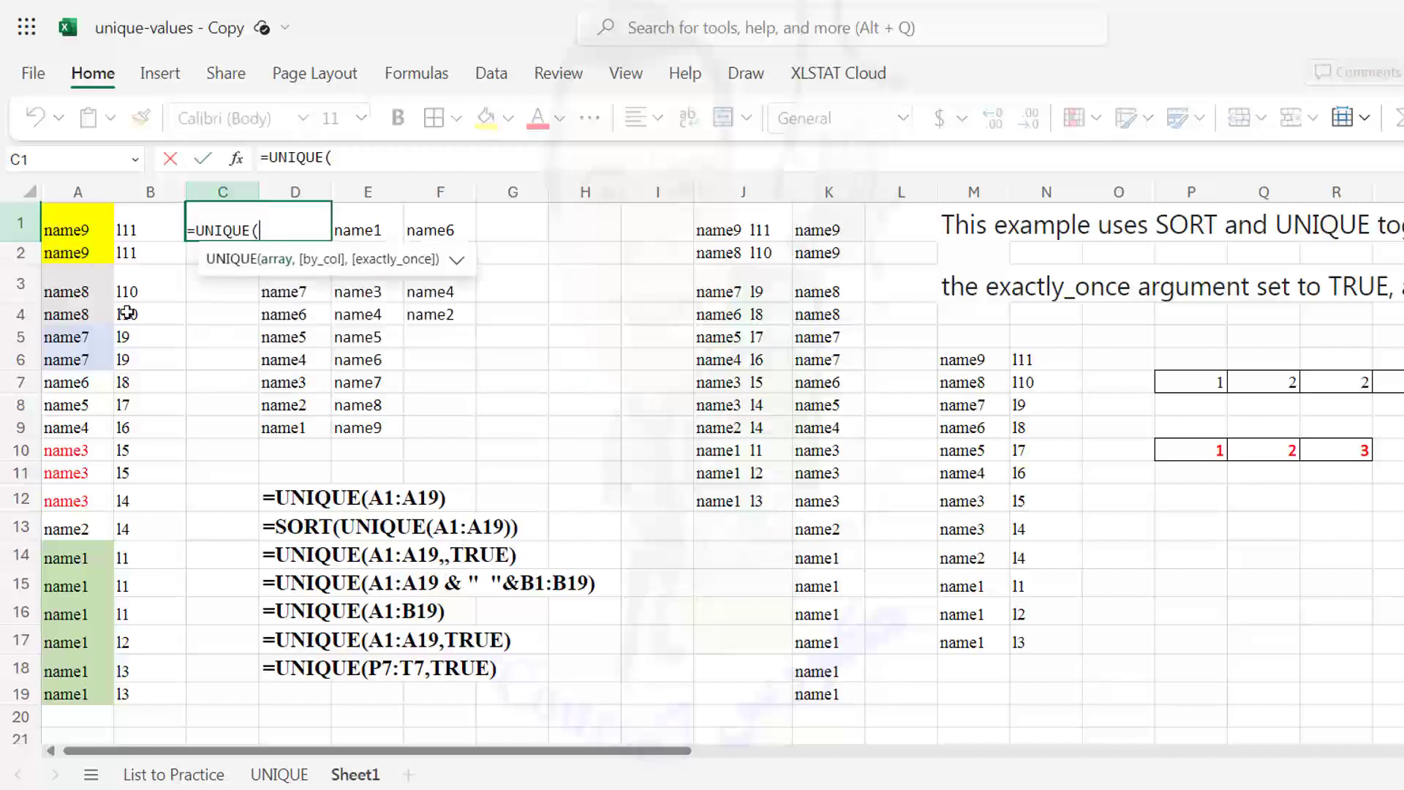
{"action": "mouse_move", "coordinate": [60, 229]}
{"action": "left_mouse_down"}
{"action": "mouse_move", "coordinate": [46, 587]}
{"action": "mouse_move", "coordinate": [73, 691]}
{"action": "left_mouse_up"}
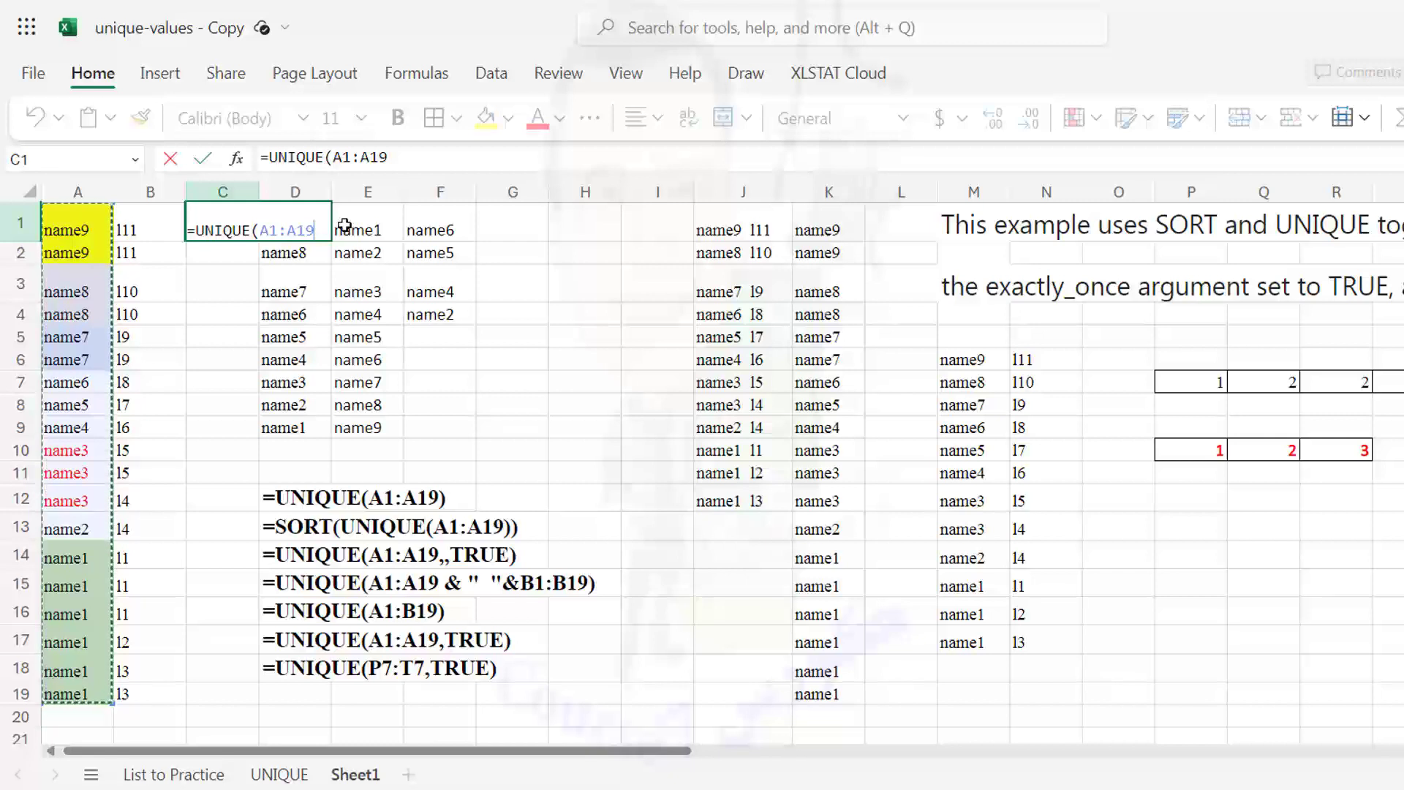
{"action": "type", "text": ","}
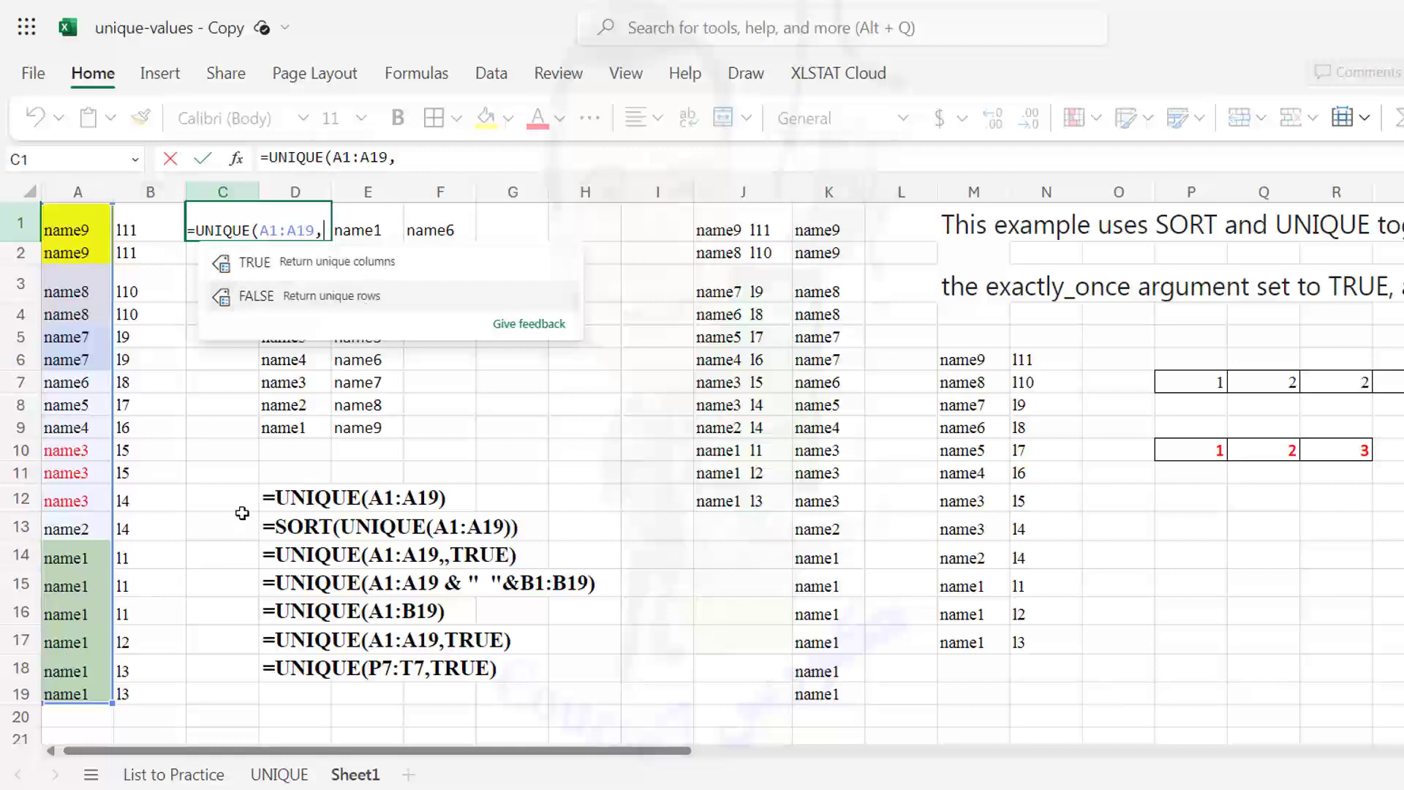
{"action": "type", "text": ","}
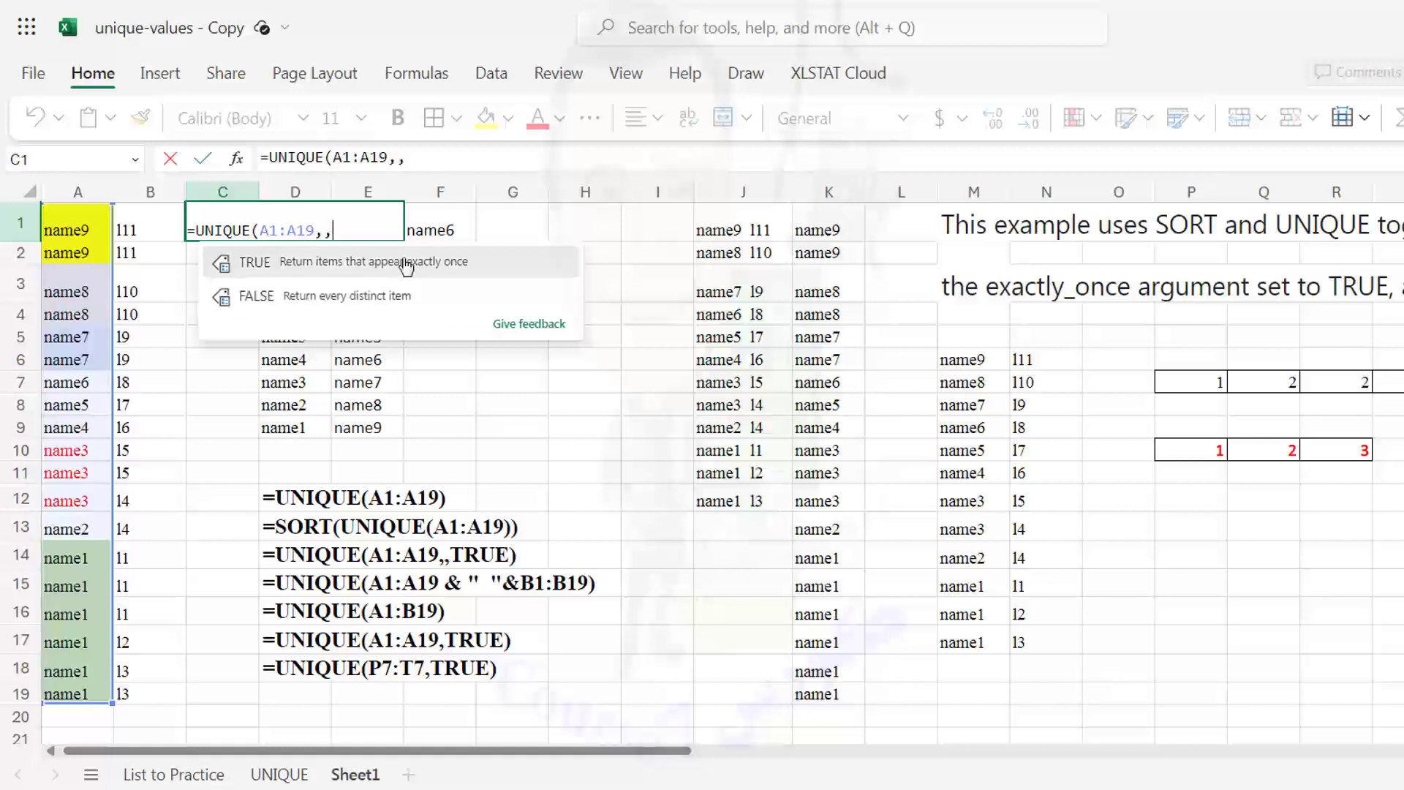
{"action": "left_click", "coordinate": [405, 263]}
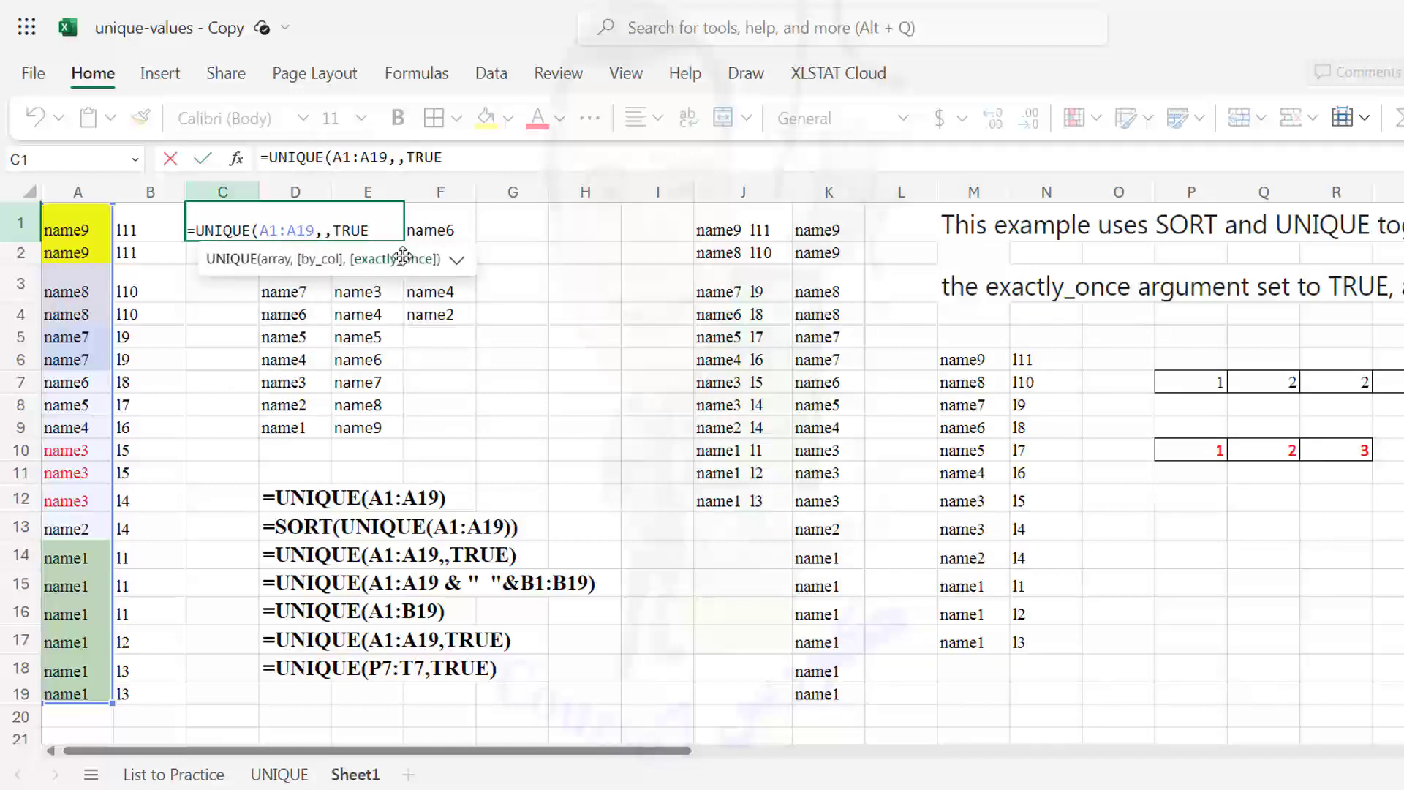
{"action": "type", "text": ")"}
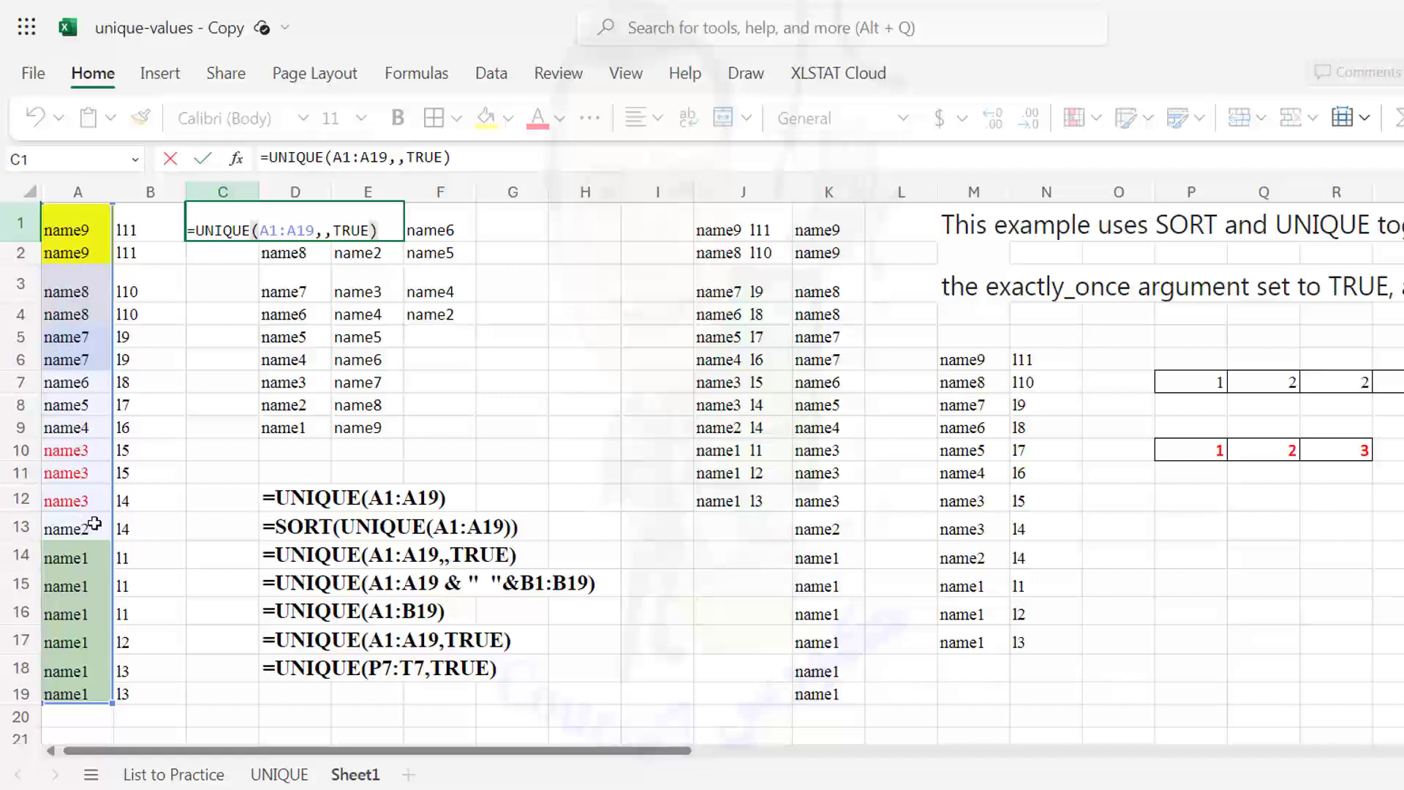
{"action": "key", "text": "Return"}
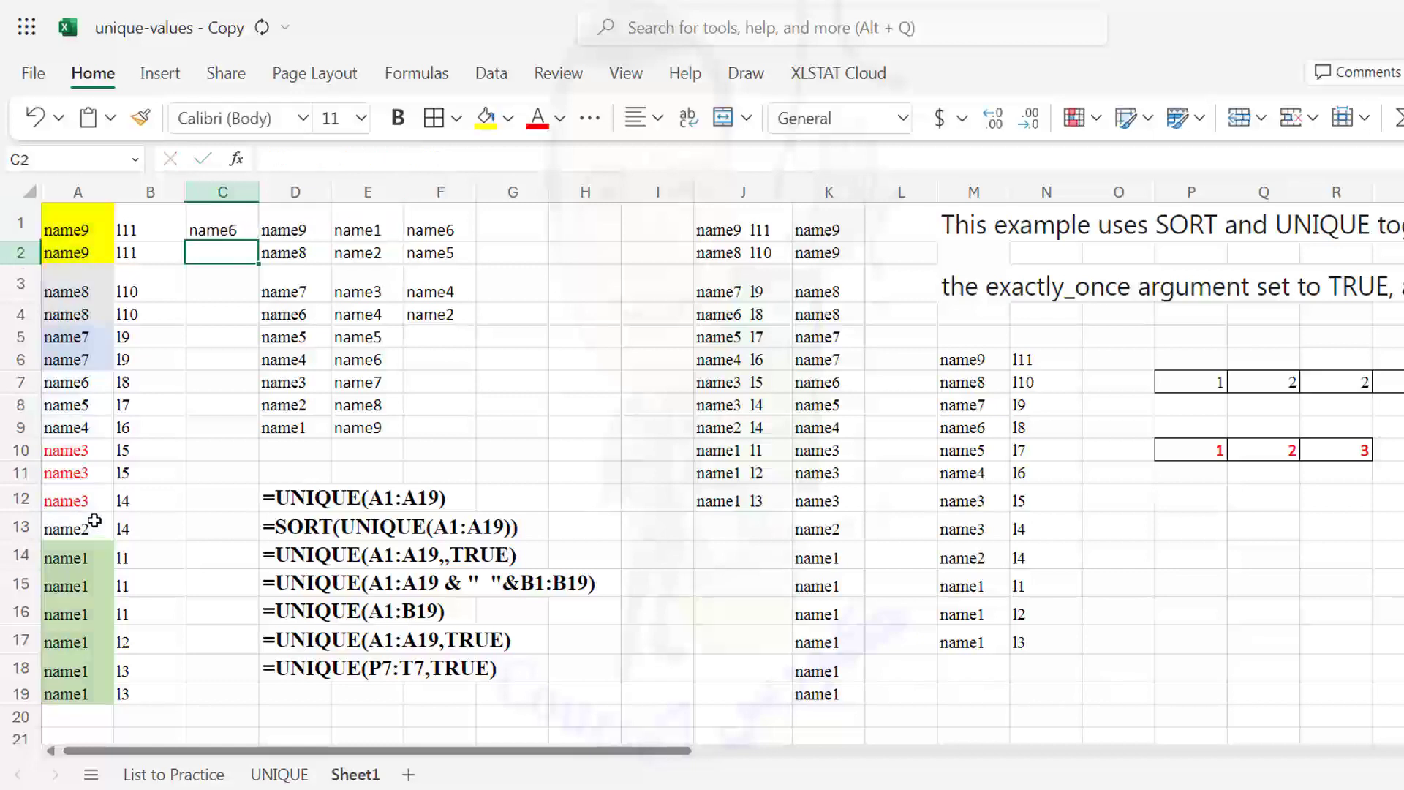
- Check the spilled names name6, name5, name4 and name2 in column C
{"action": "left_click", "coordinate": [179, 434]}
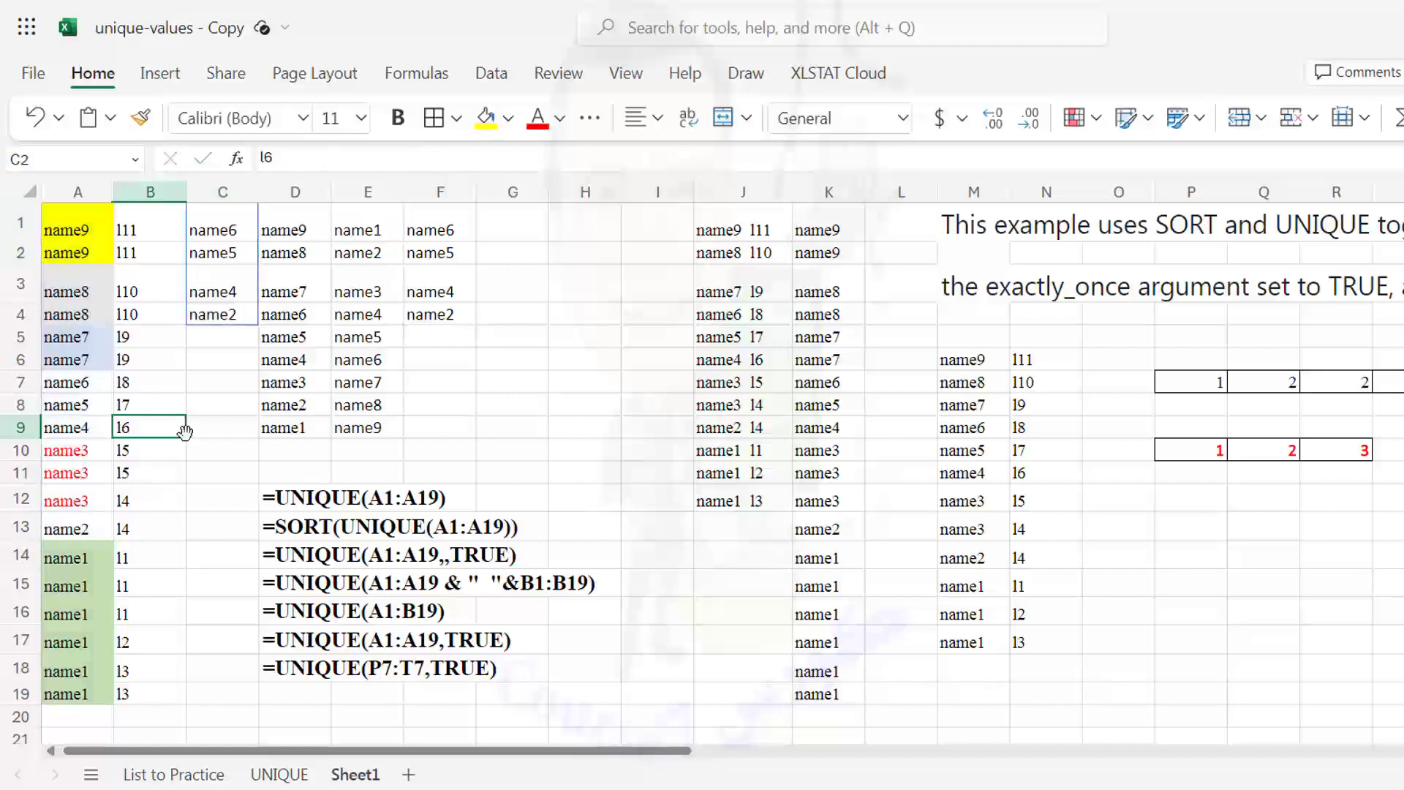
{"action": "left_click", "coordinate": [228, 235]}
{"action": "left_click", "coordinate": [221, 262]}
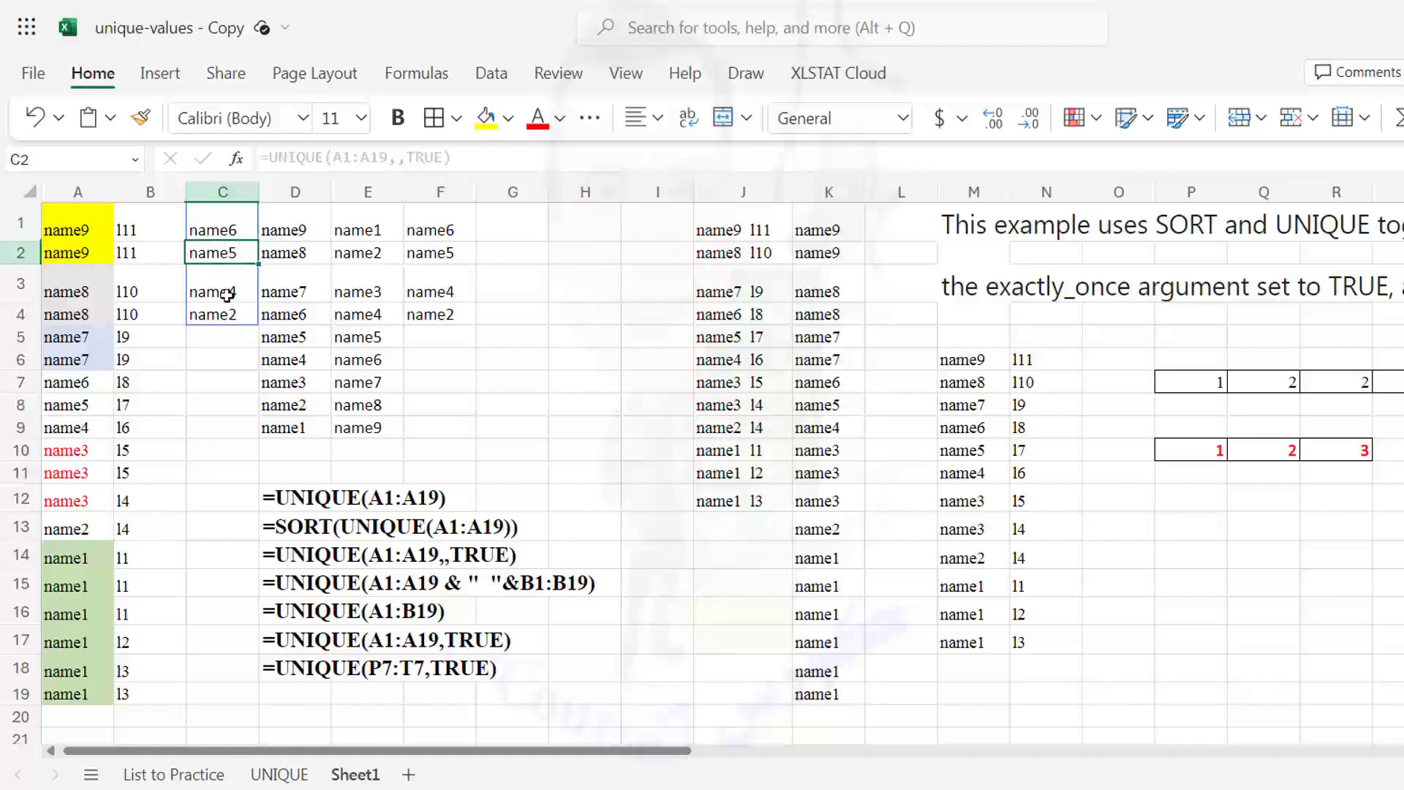
{"action": "left_click", "coordinate": [224, 294]}
{"action": "left_click", "coordinate": [226, 316]}
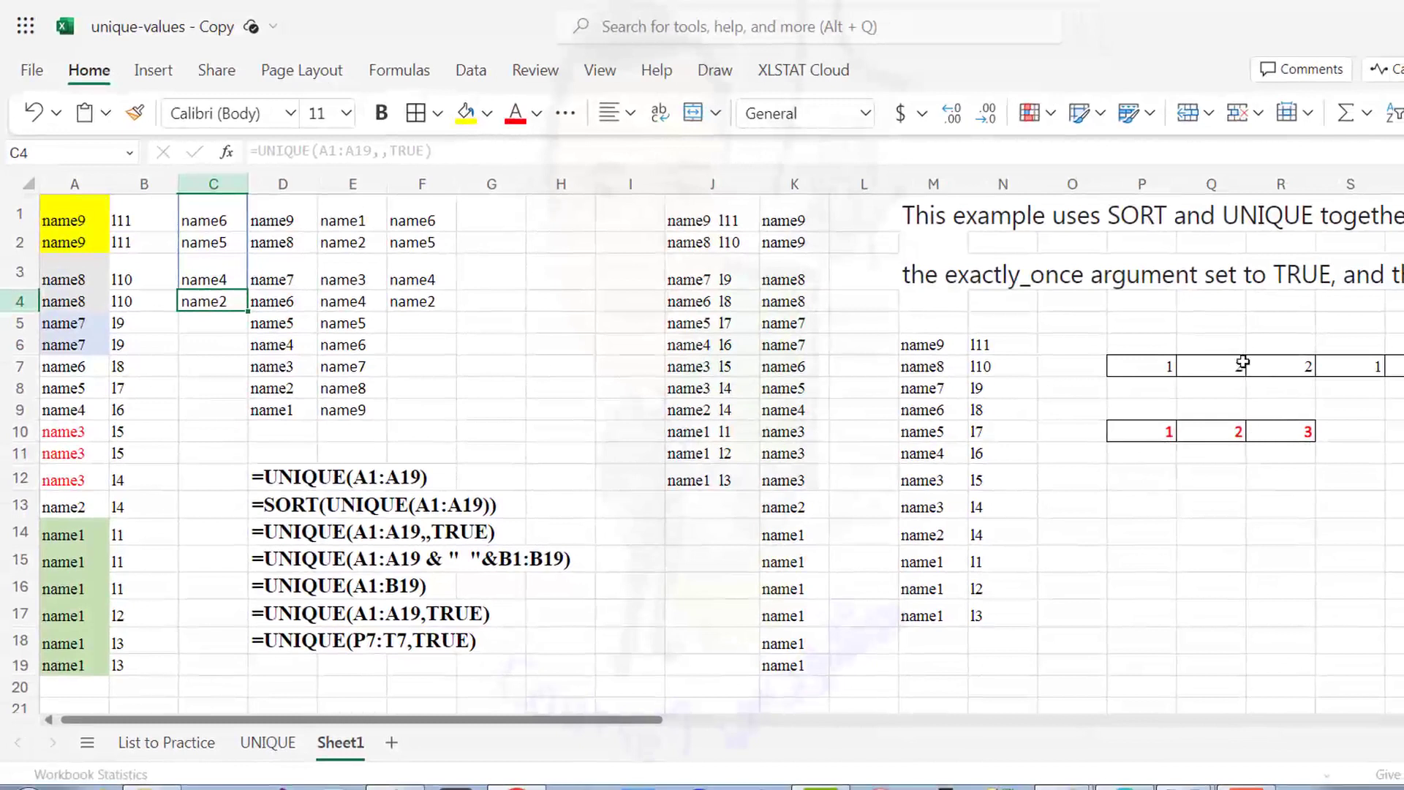
{"action": "left_click", "coordinate": [1155, 481]}
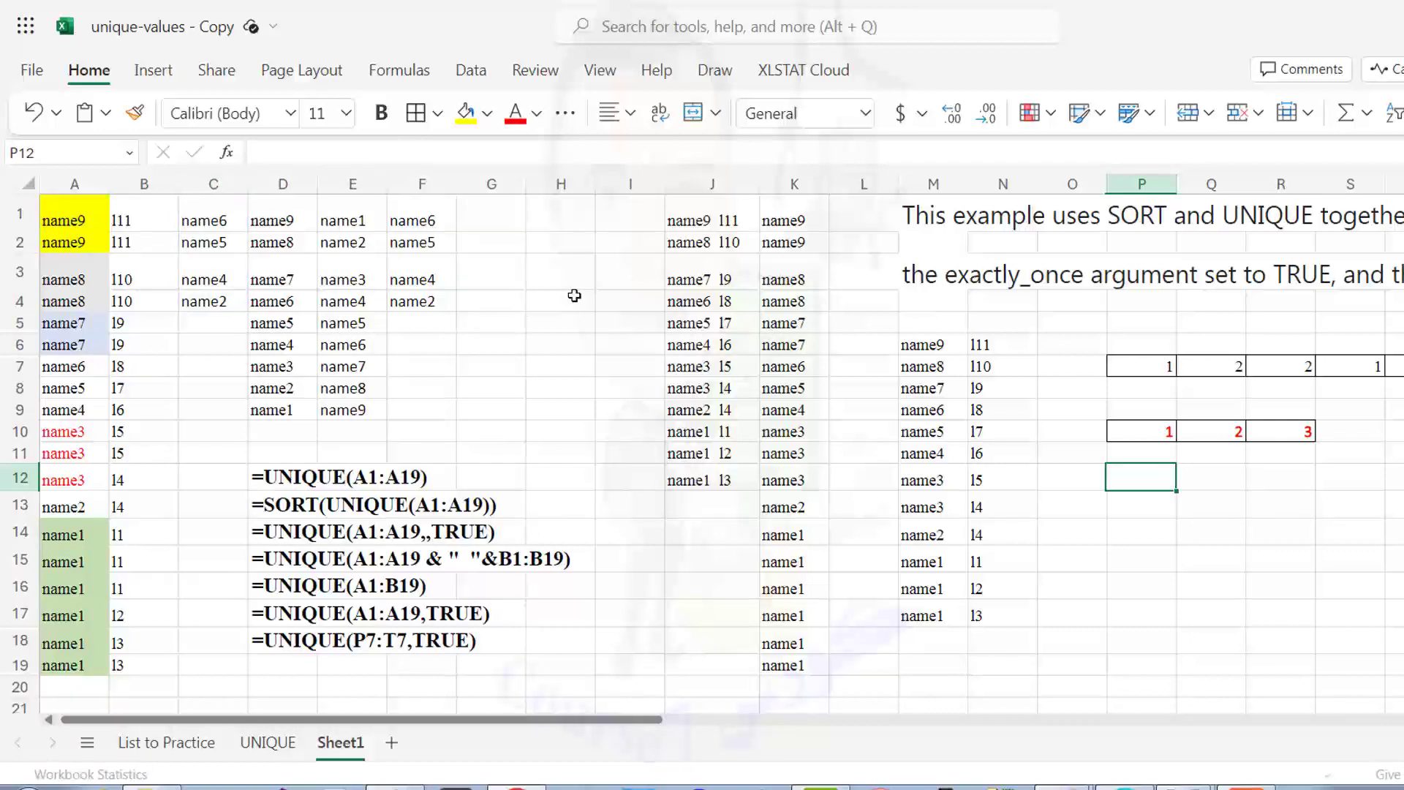
- Enter =UNIQUE(P7:T7,TRUE) in P12 so 1, 2, 3 spill across row 12
{"action": "type", "text": "="}
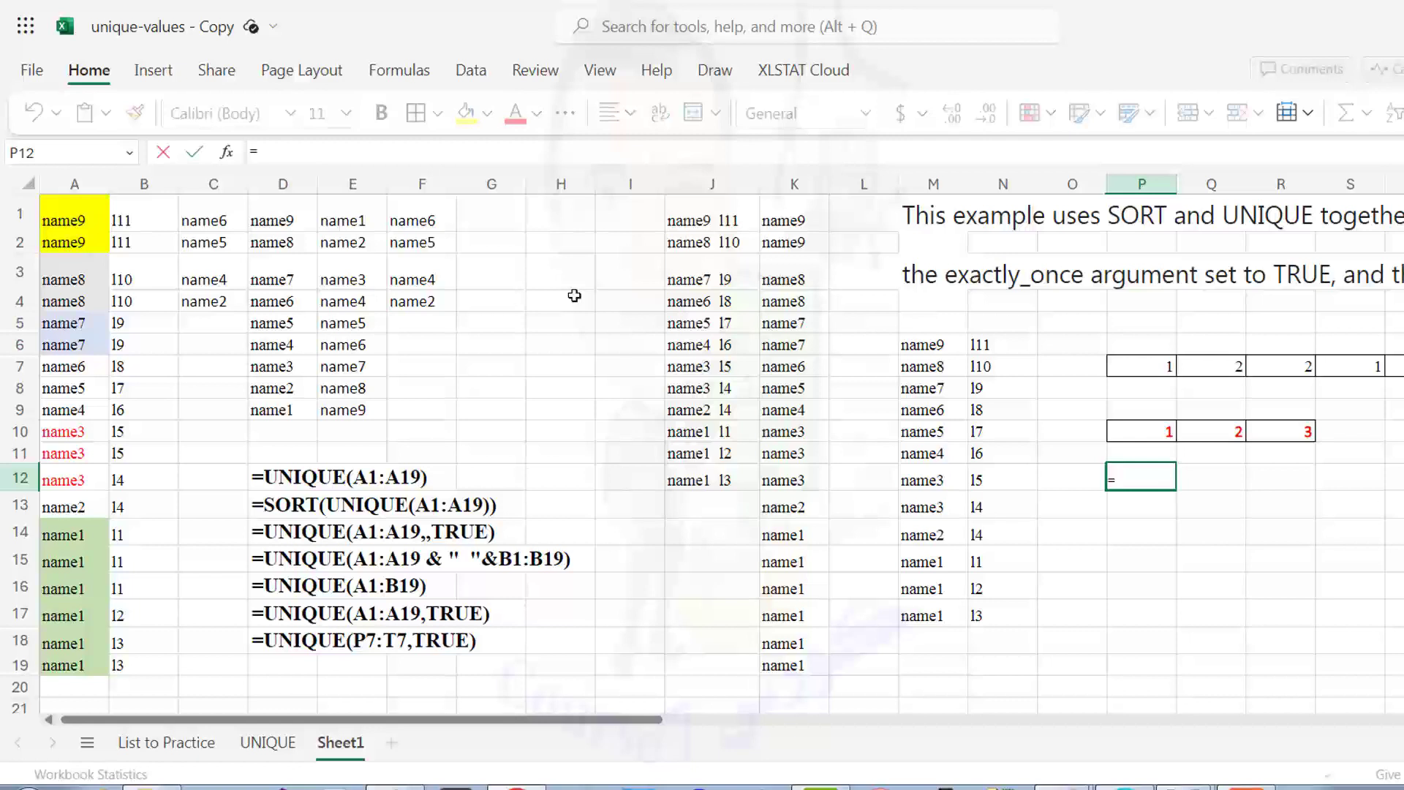
{"action": "type", "text": "uni"}
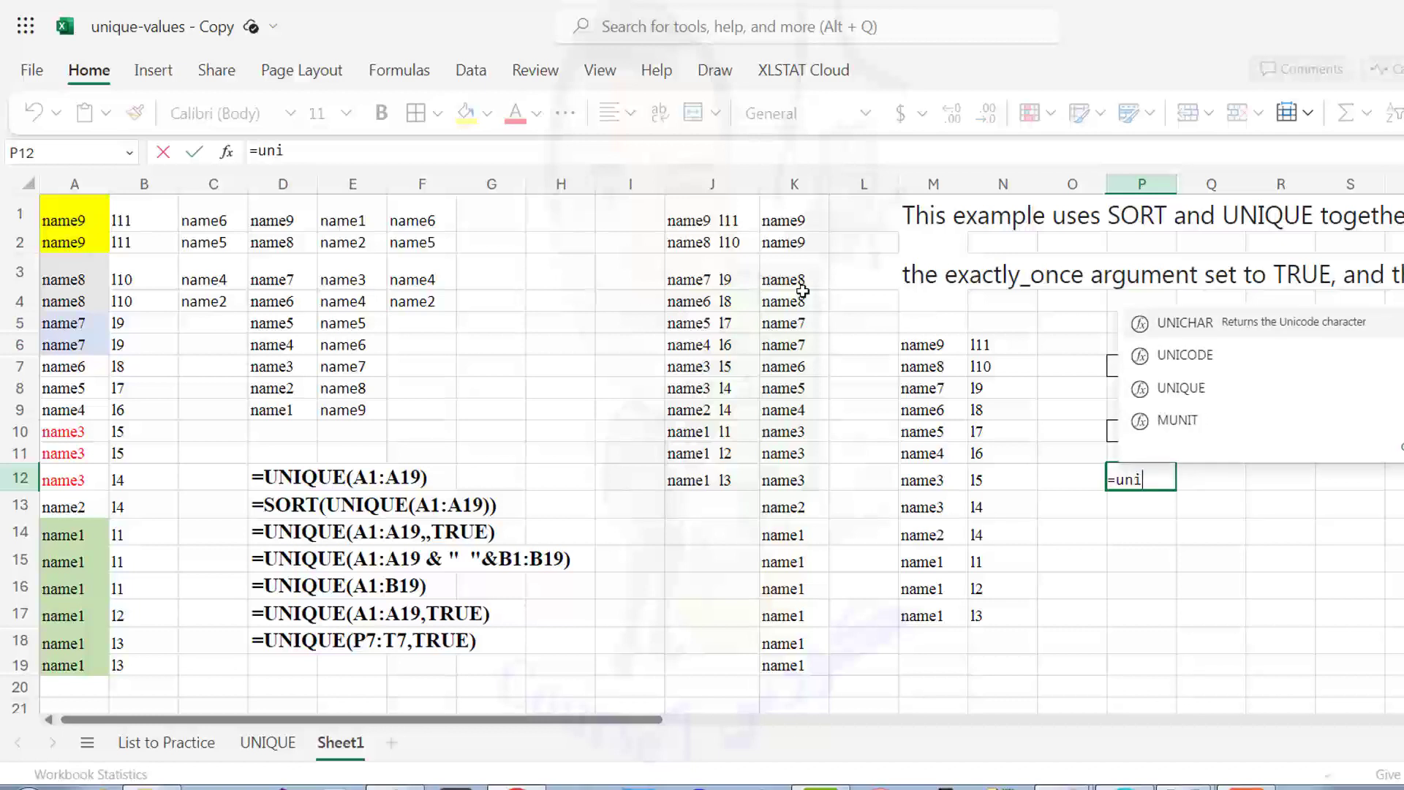
{"action": "left_click", "coordinate": [1182, 388]}
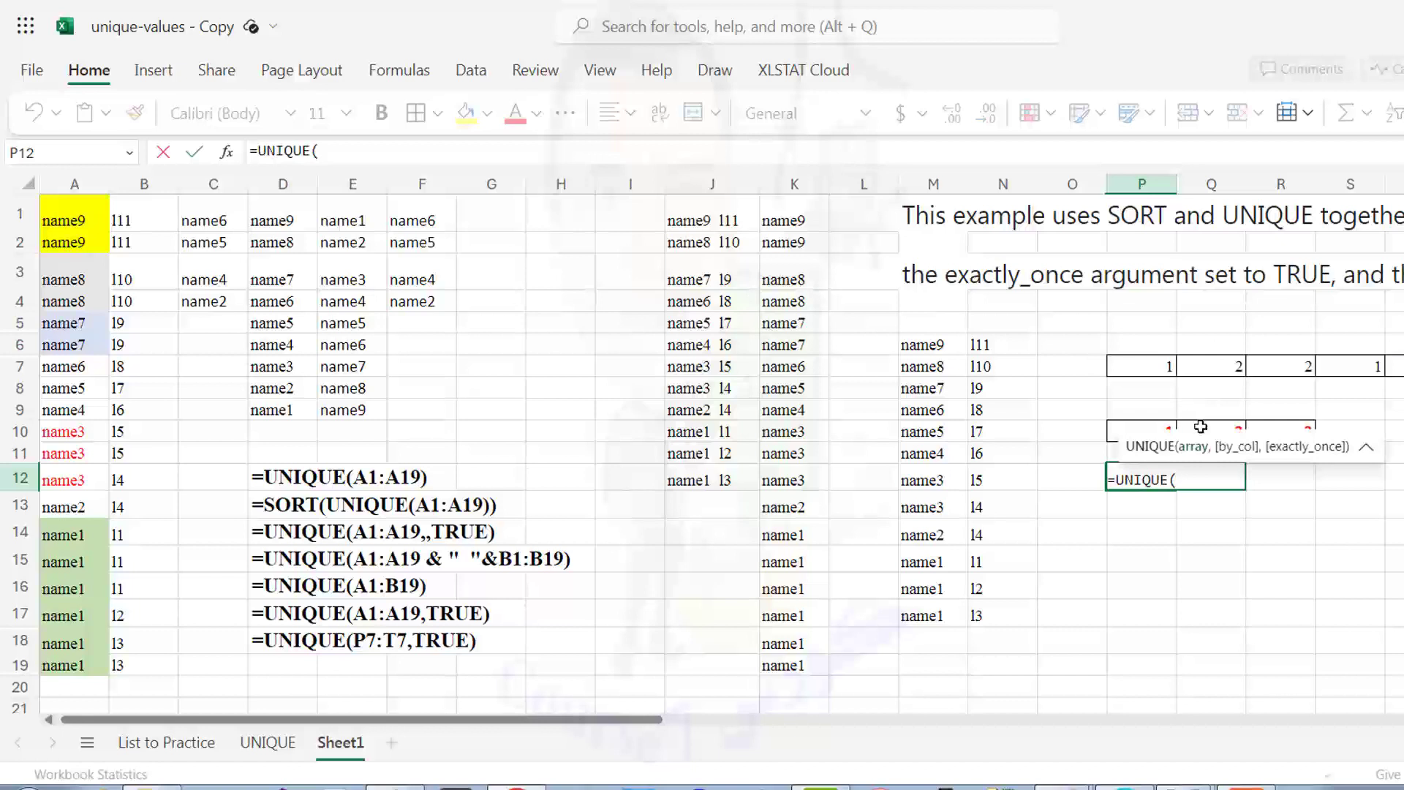
{"action": "left_click_drag", "start_coordinate": [1147, 363], "coordinate": [1295, 356]}
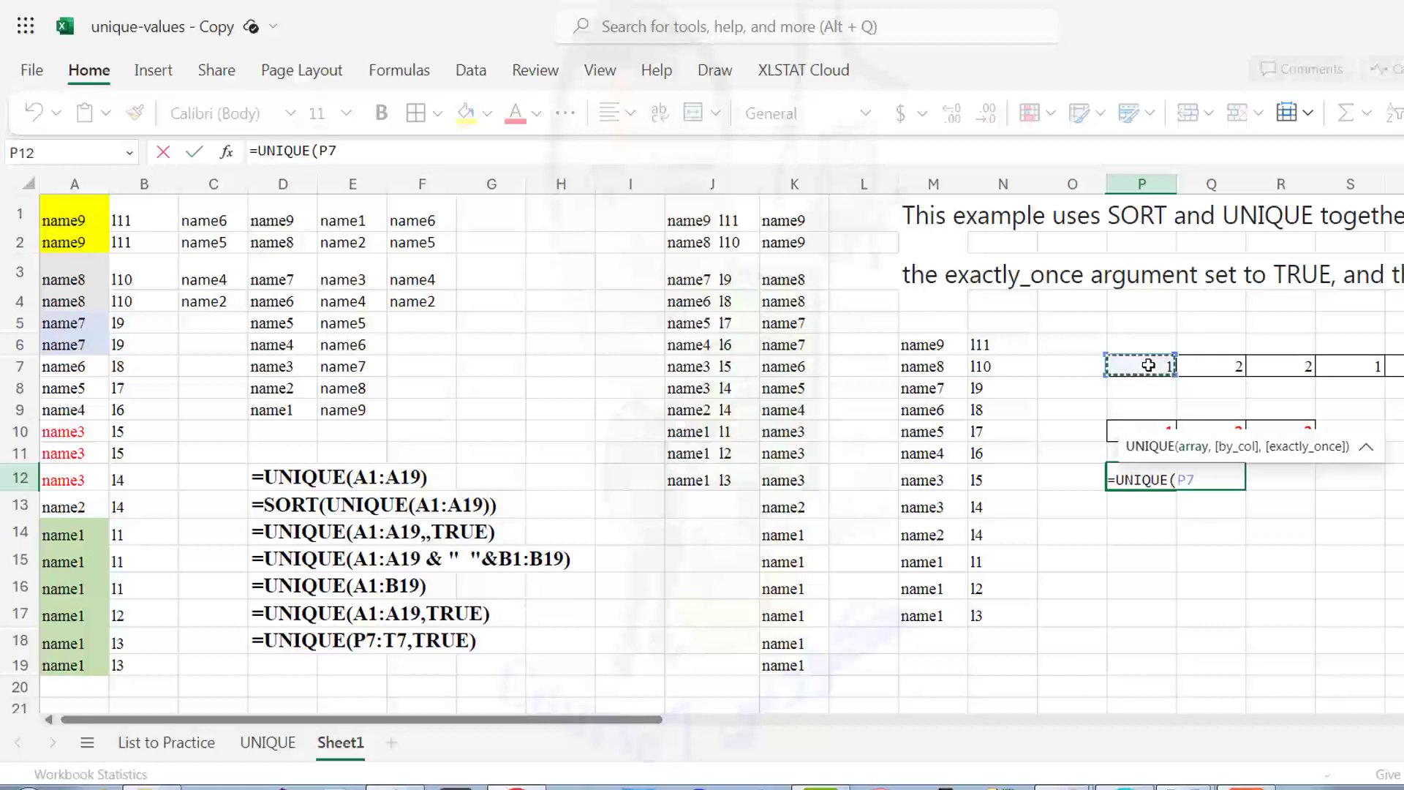
{"action": "left_click_drag", "start_coordinate": [1141, 366], "coordinate": [1398, 370]}
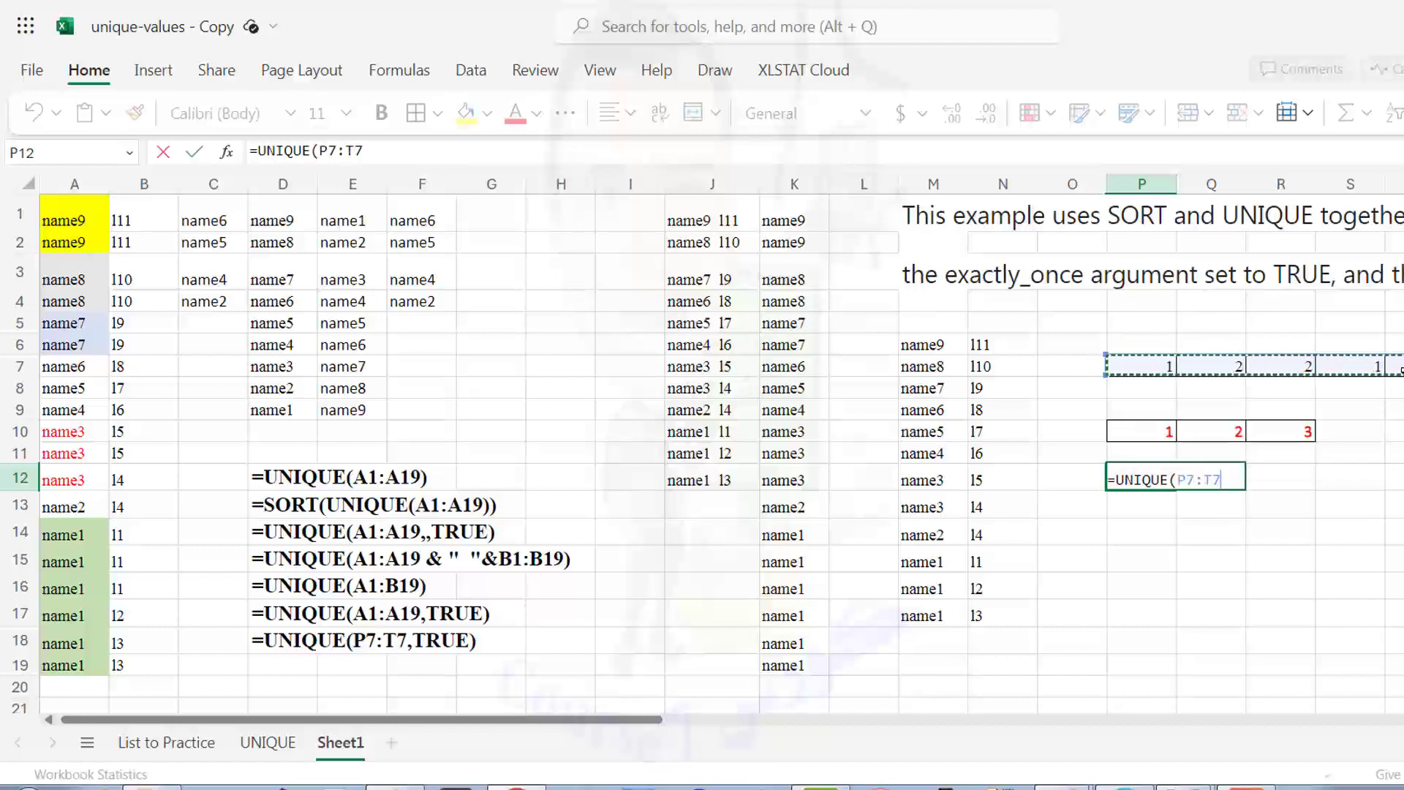
{"action": "type", "text": ","}
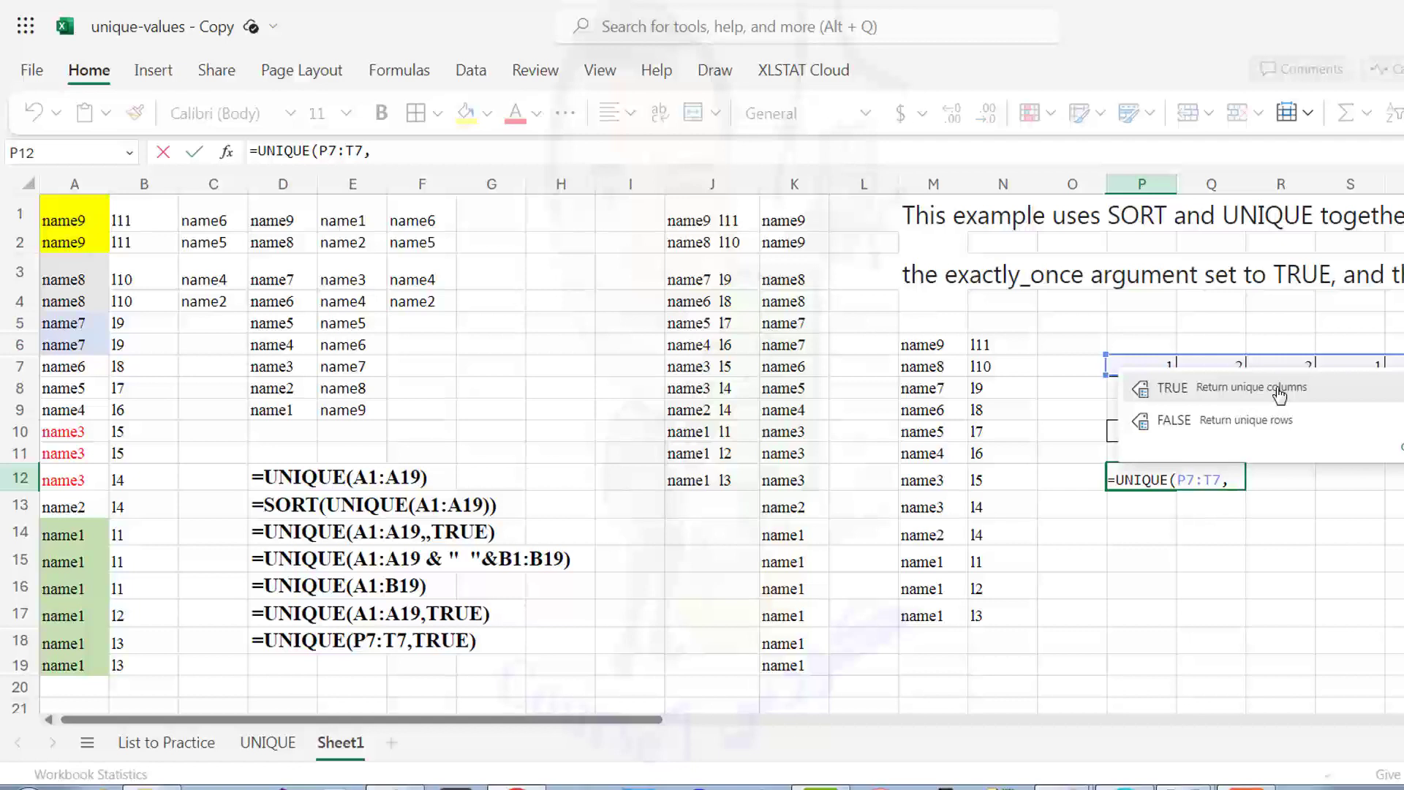
{"action": "left_click", "coordinate": [1279, 392]}
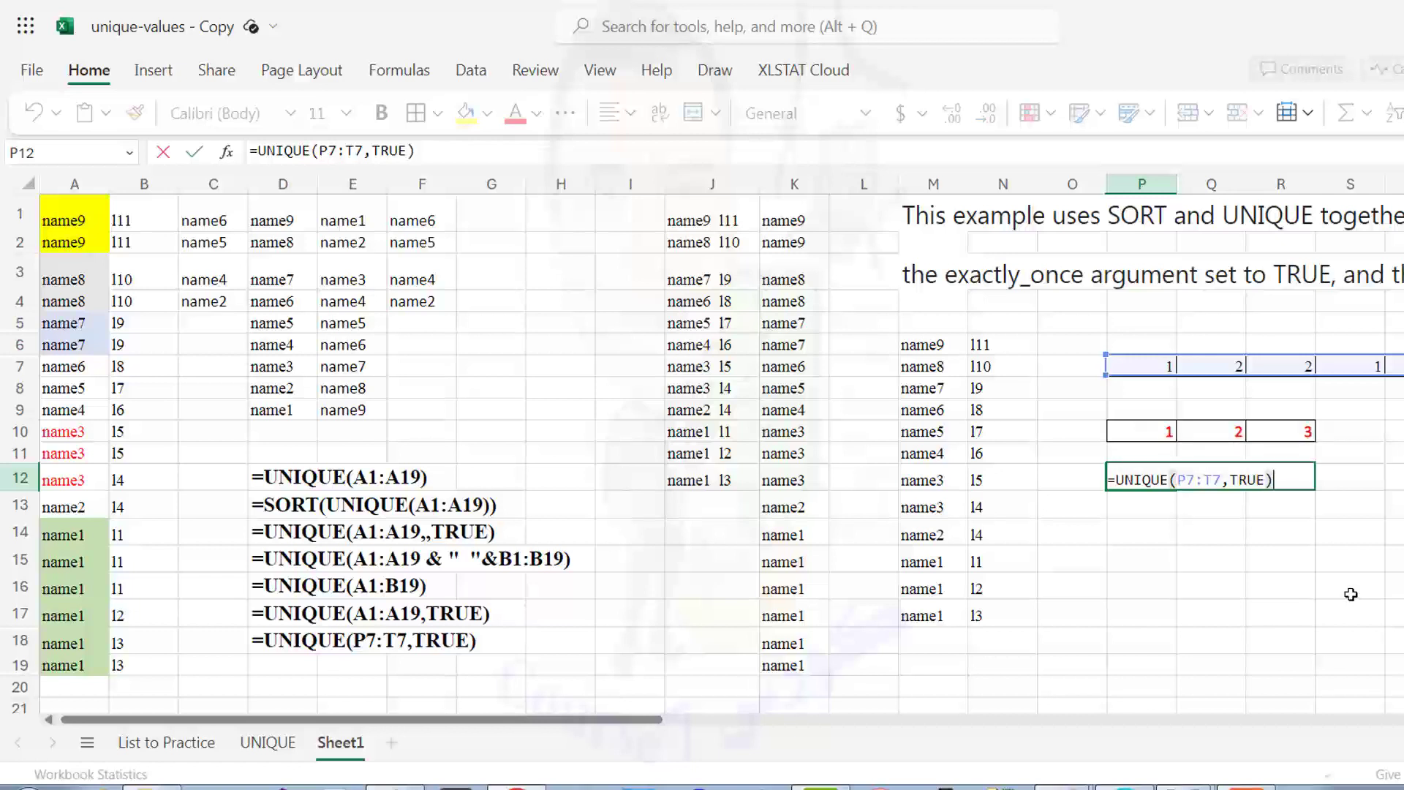
{"action": "key", "text": "Return"}
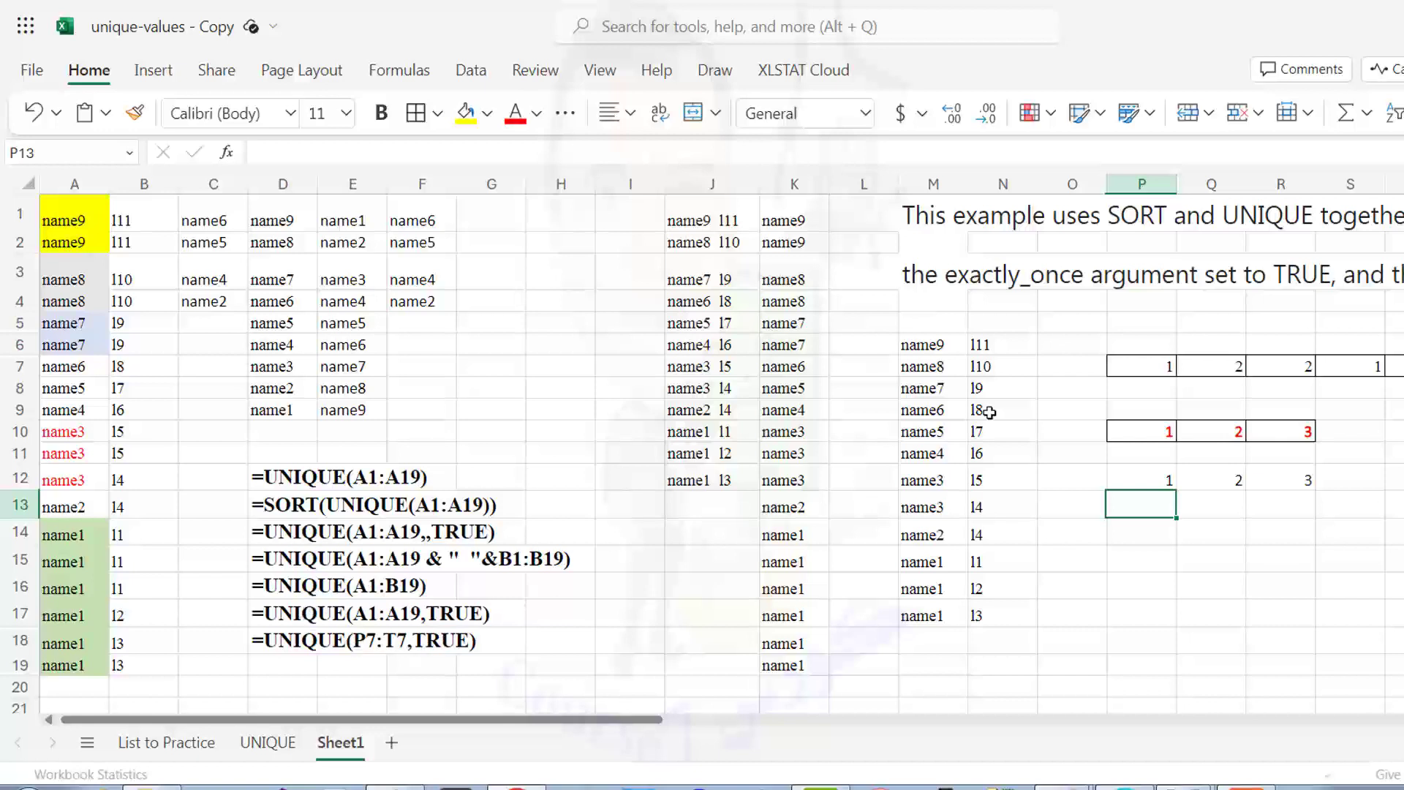
{"action": "left_click", "coordinate": [1135, 369]}
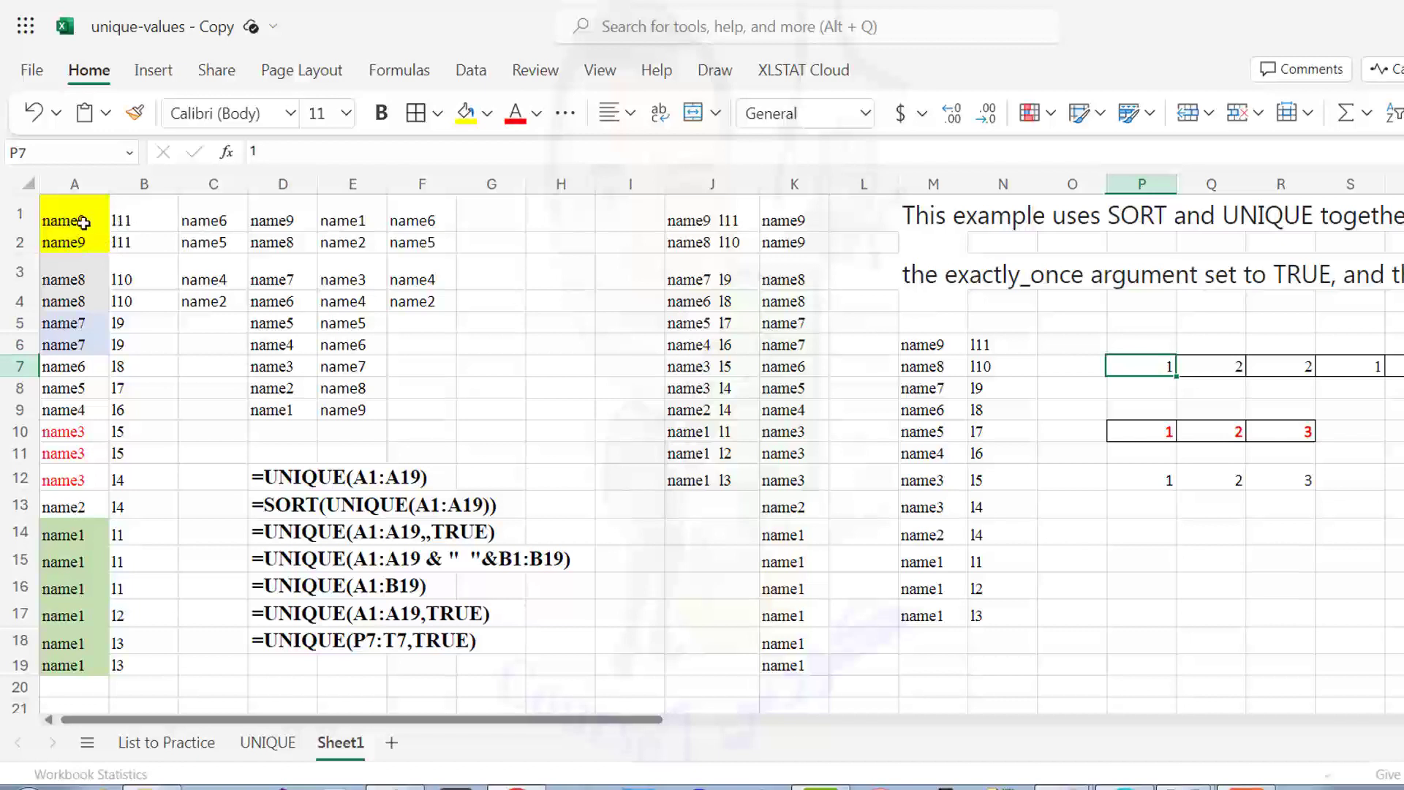
{"action": "left_click", "coordinate": [75, 223]}
{"action": "left_click", "coordinate": [128, 223]}
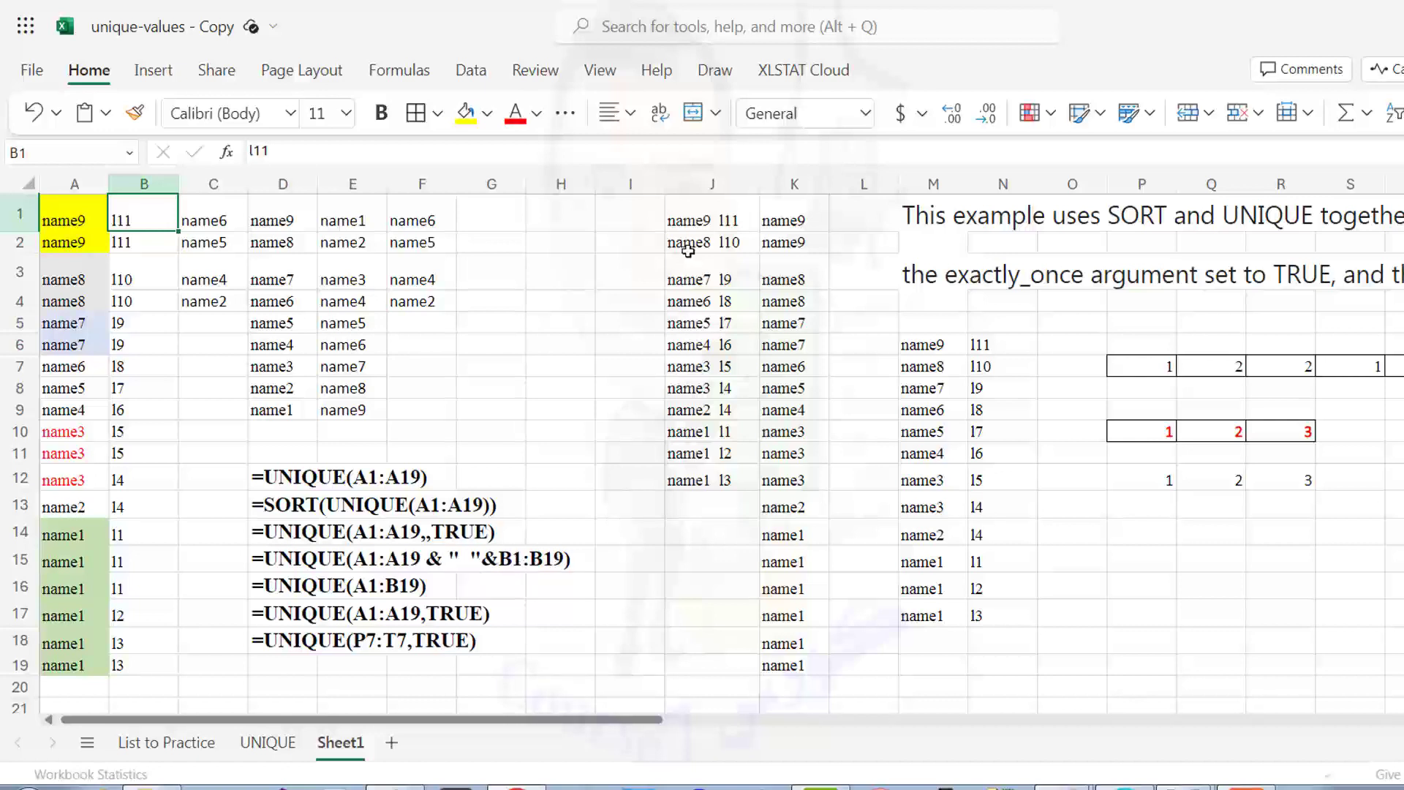
- Enter =UNIQUE(A1:A19&" "&B1:B19) in I1 and widen column I to fit the pairs
{"action": "left_click", "coordinate": [615, 221]}
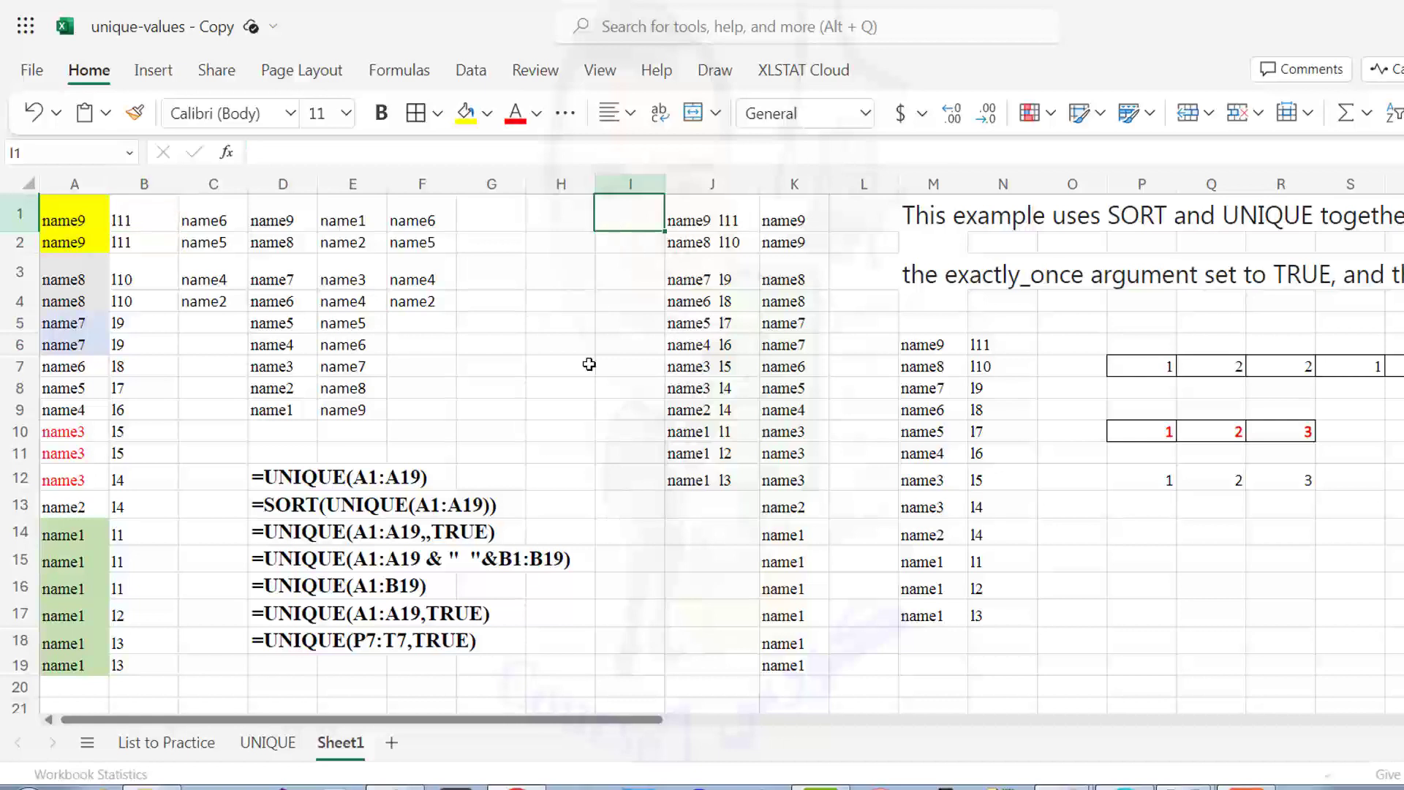
{"action": "type", "text": "=u"}
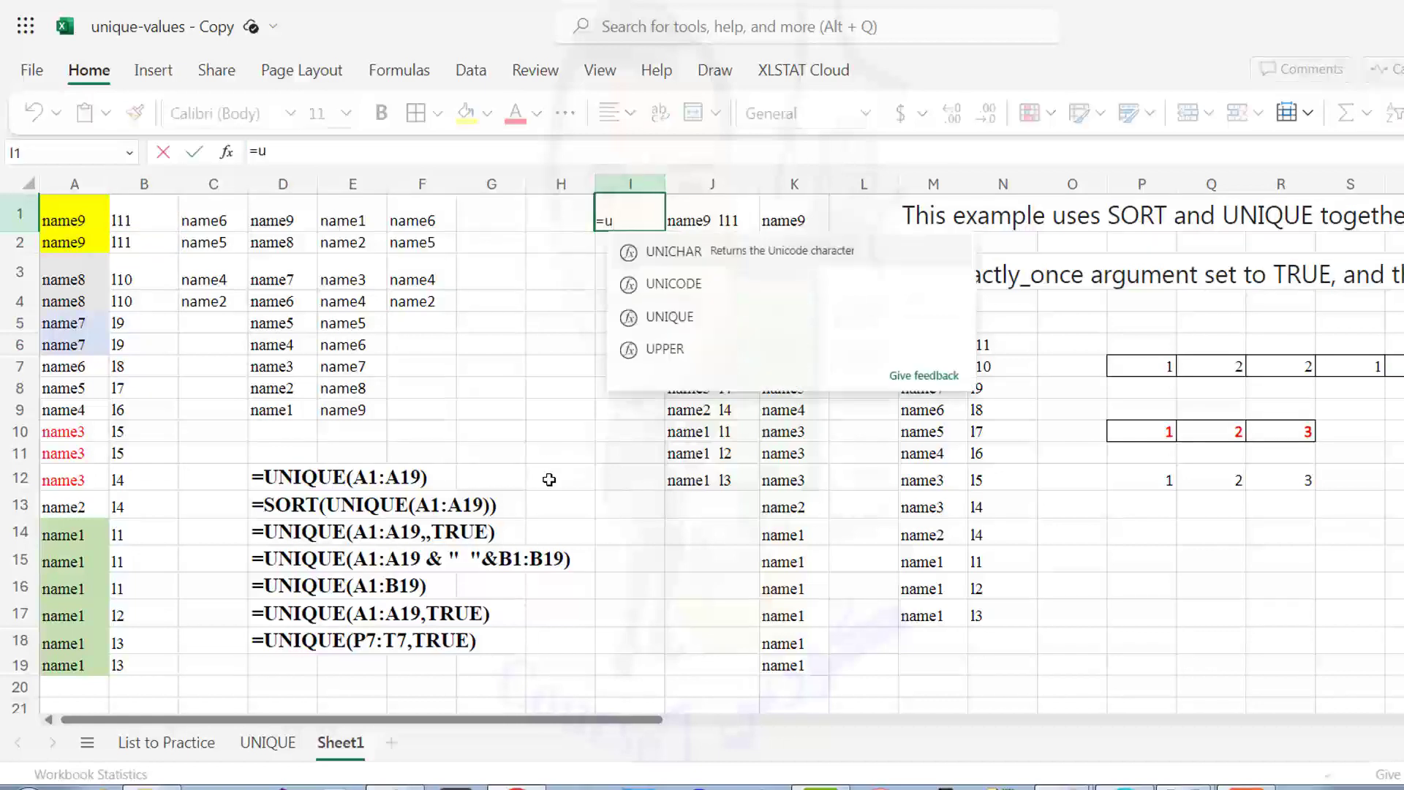
{"action": "type", "text": "n"}
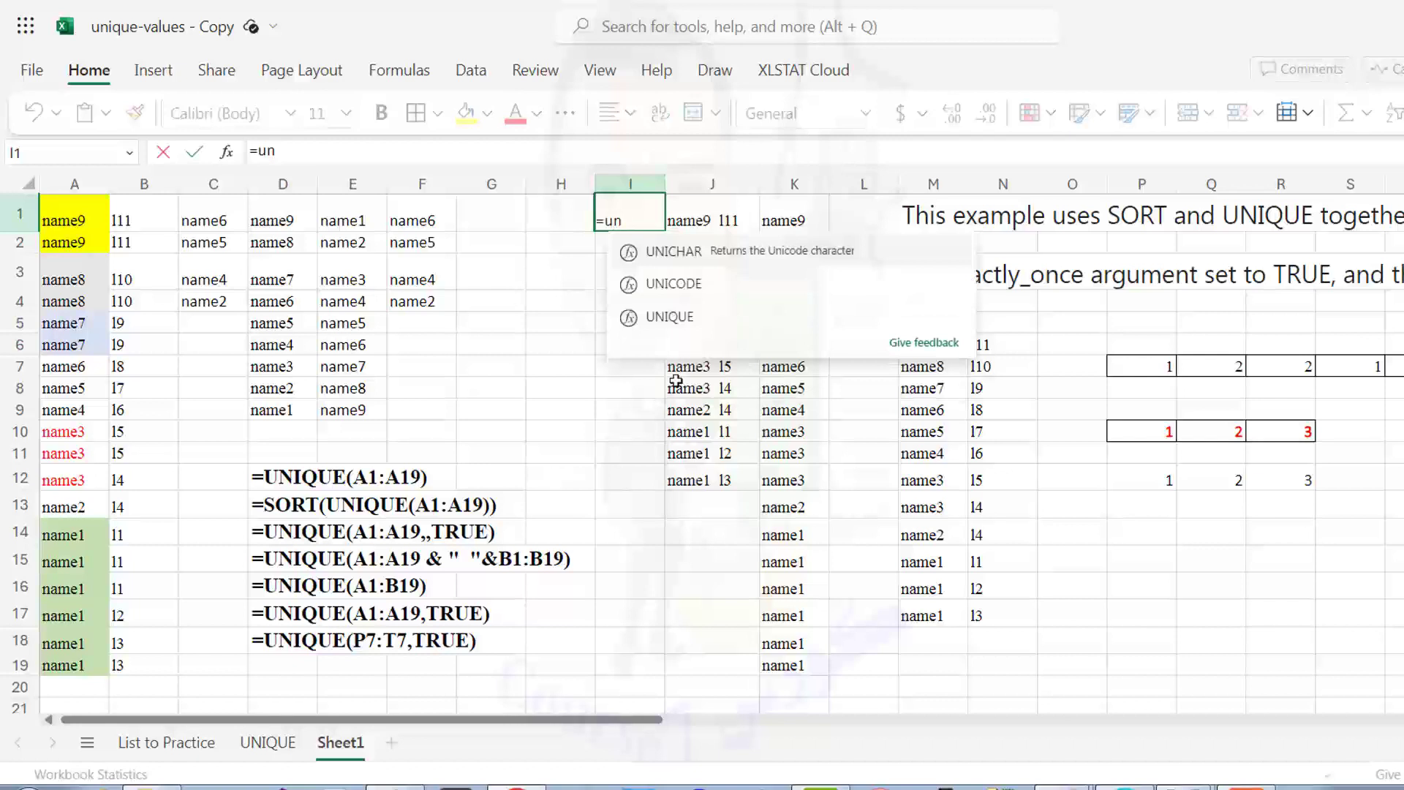
{"action": "double_click", "coordinate": [694, 322]}
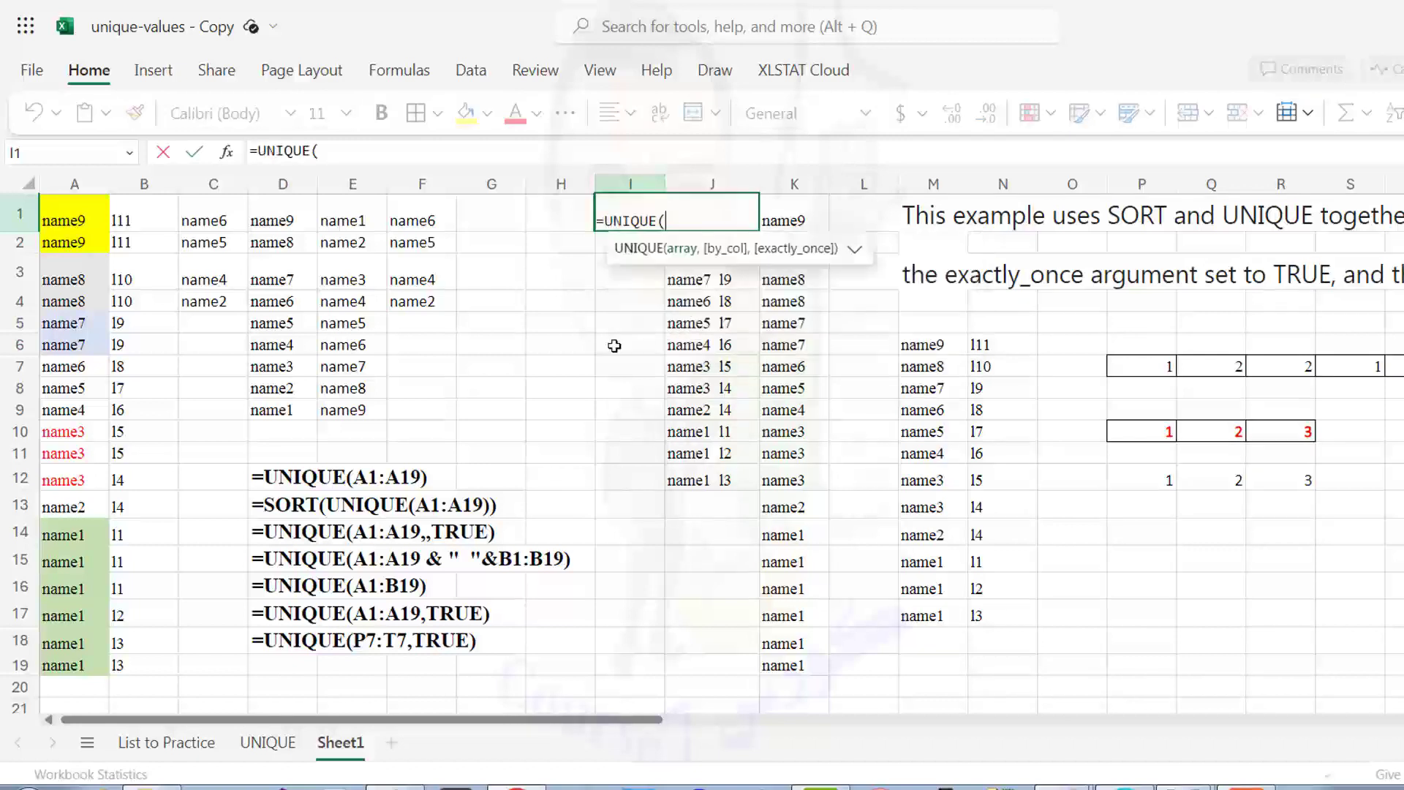
{"action": "left_click_drag", "start_coordinate": [68, 215], "coordinate": [39, 657]}
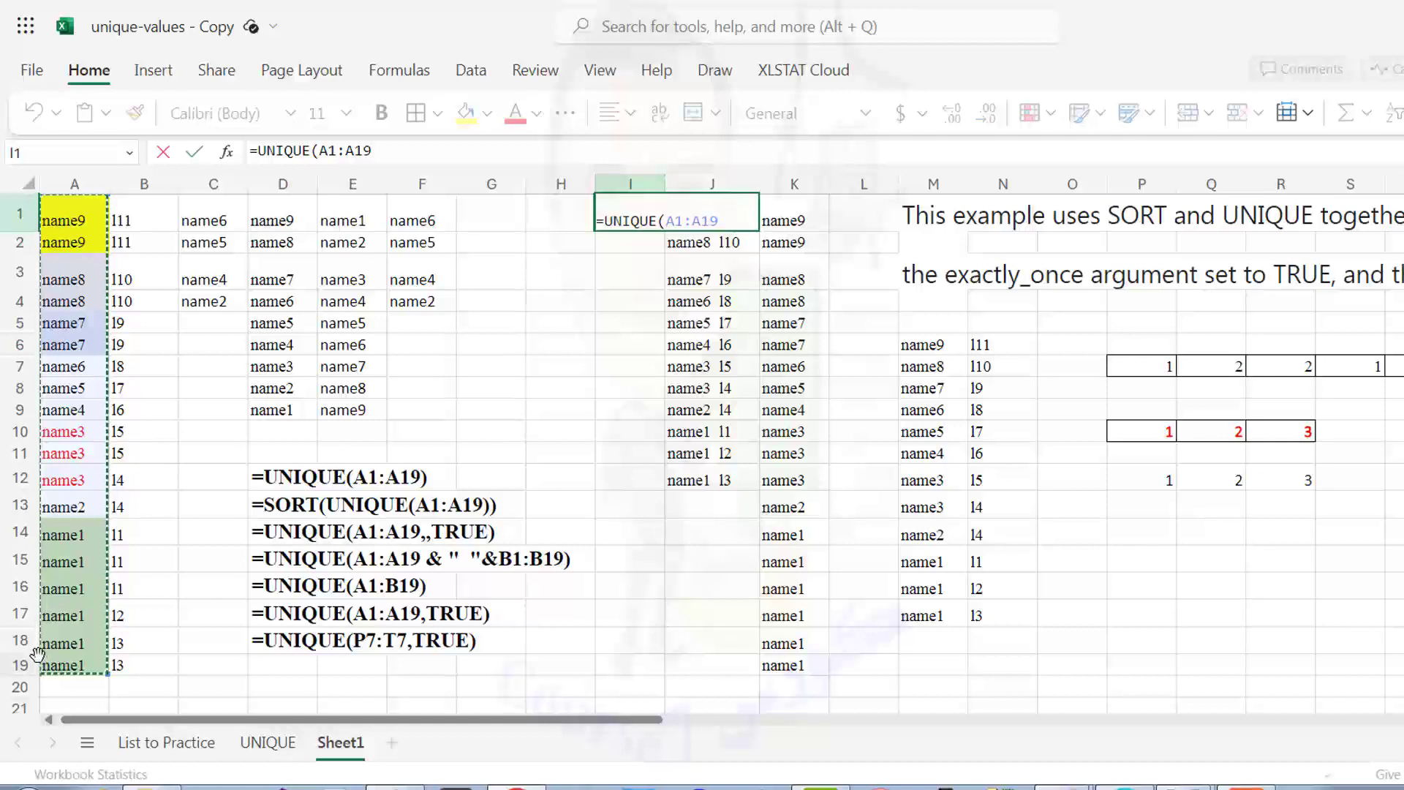
{"action": "type", "text": "& \"  \"&"}
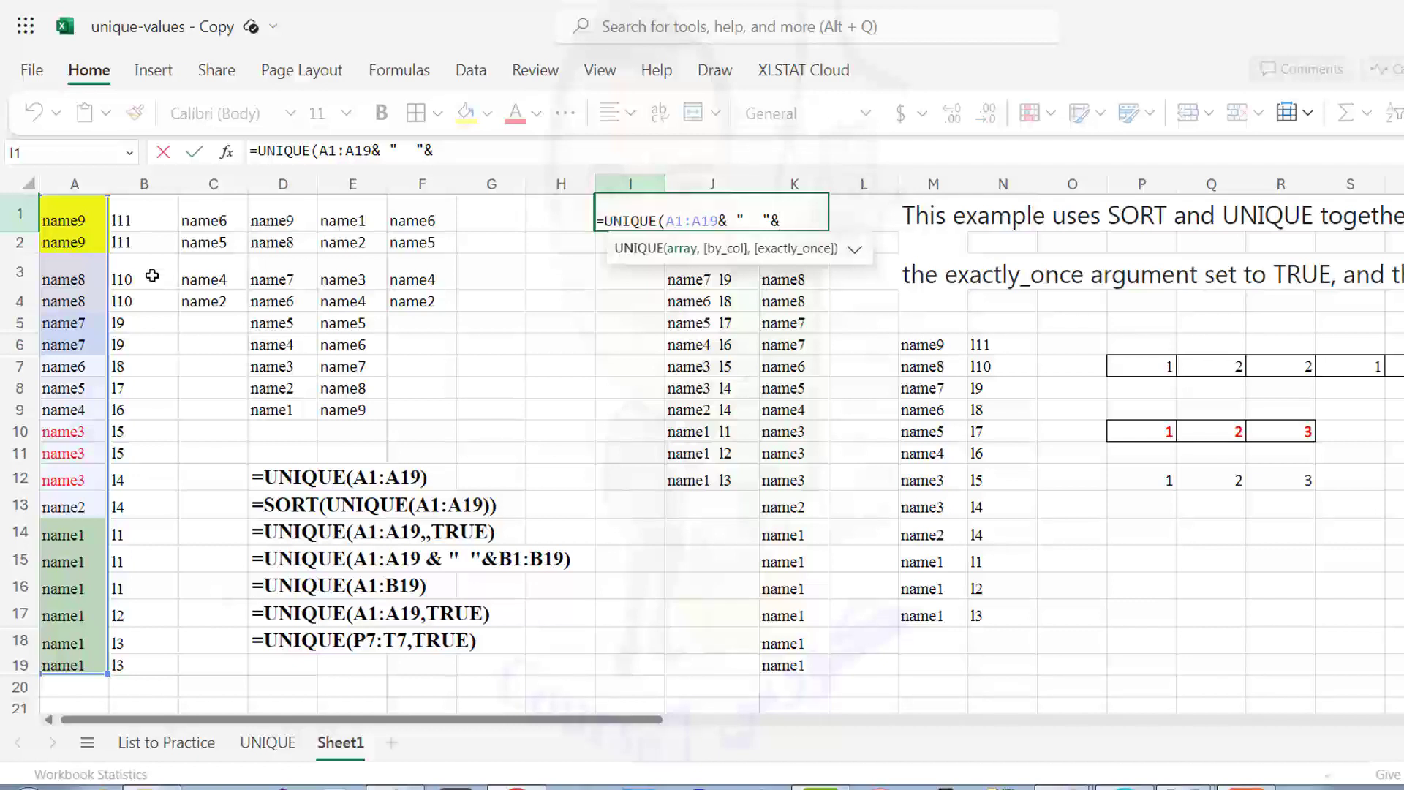
{"action": "left_click_drag", "start_coordinate": [125, 220], "coordinate": [133, 661]}
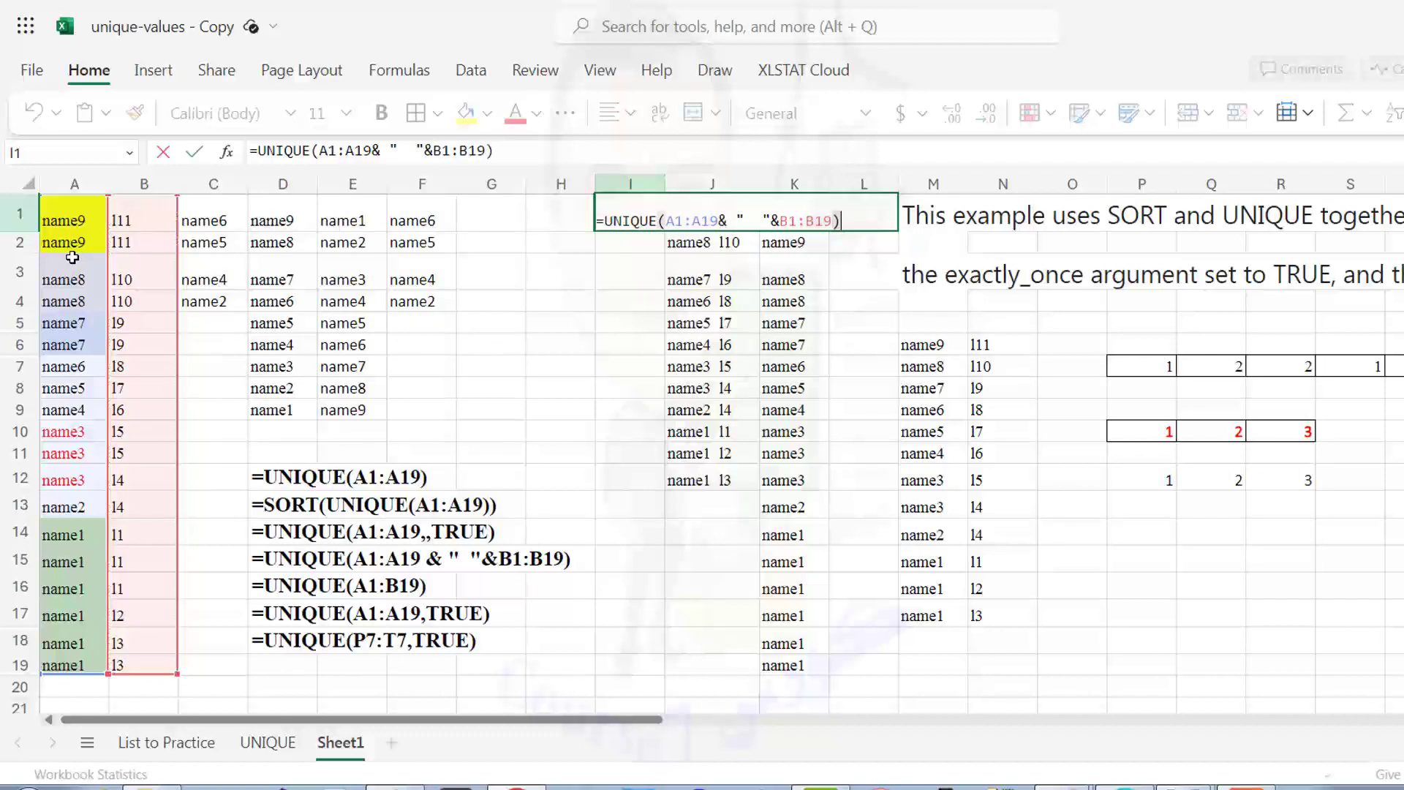
{"action": "key", "text": "Return"}
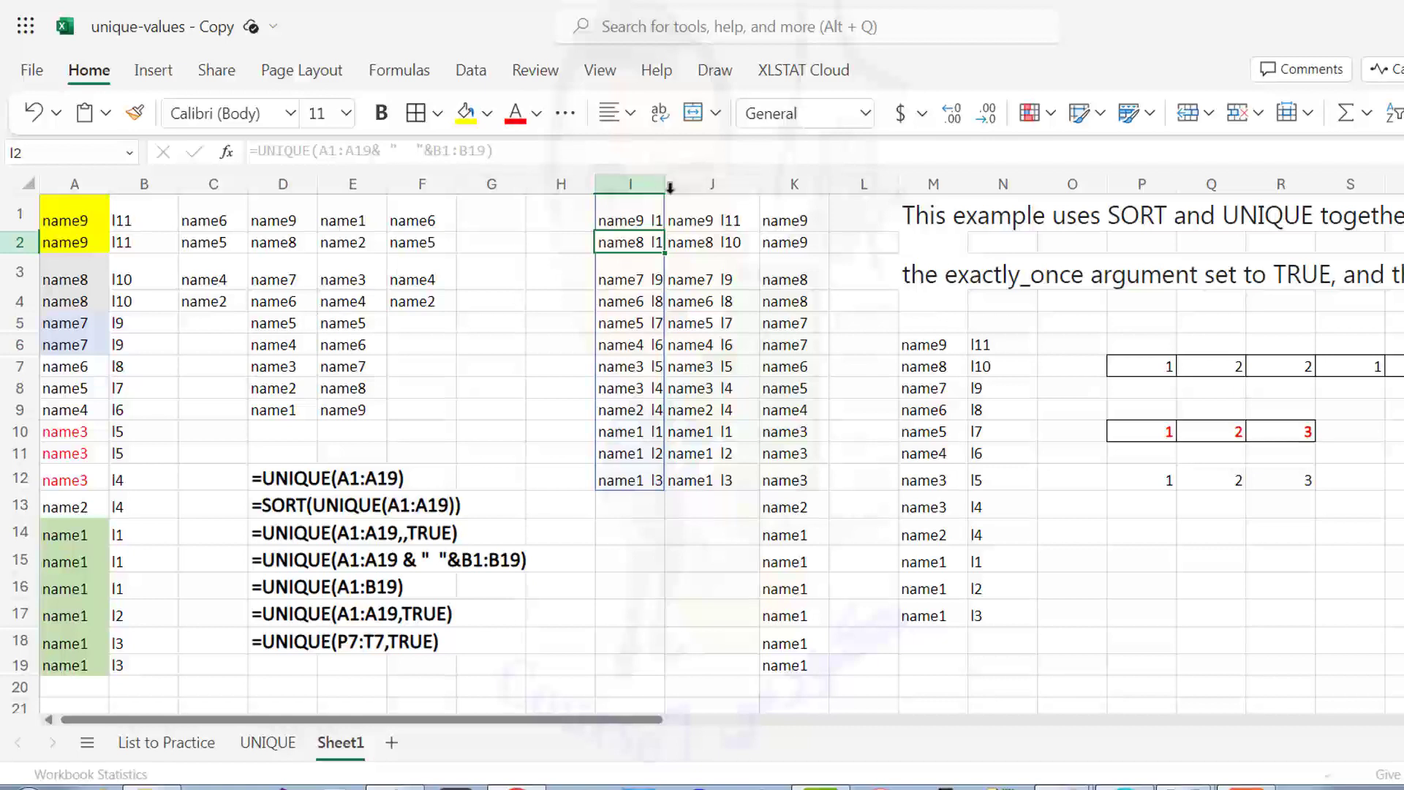
{"action": "left_click_drag", "start_coordinate": [687, 184], "coordinate": [705, 188]}
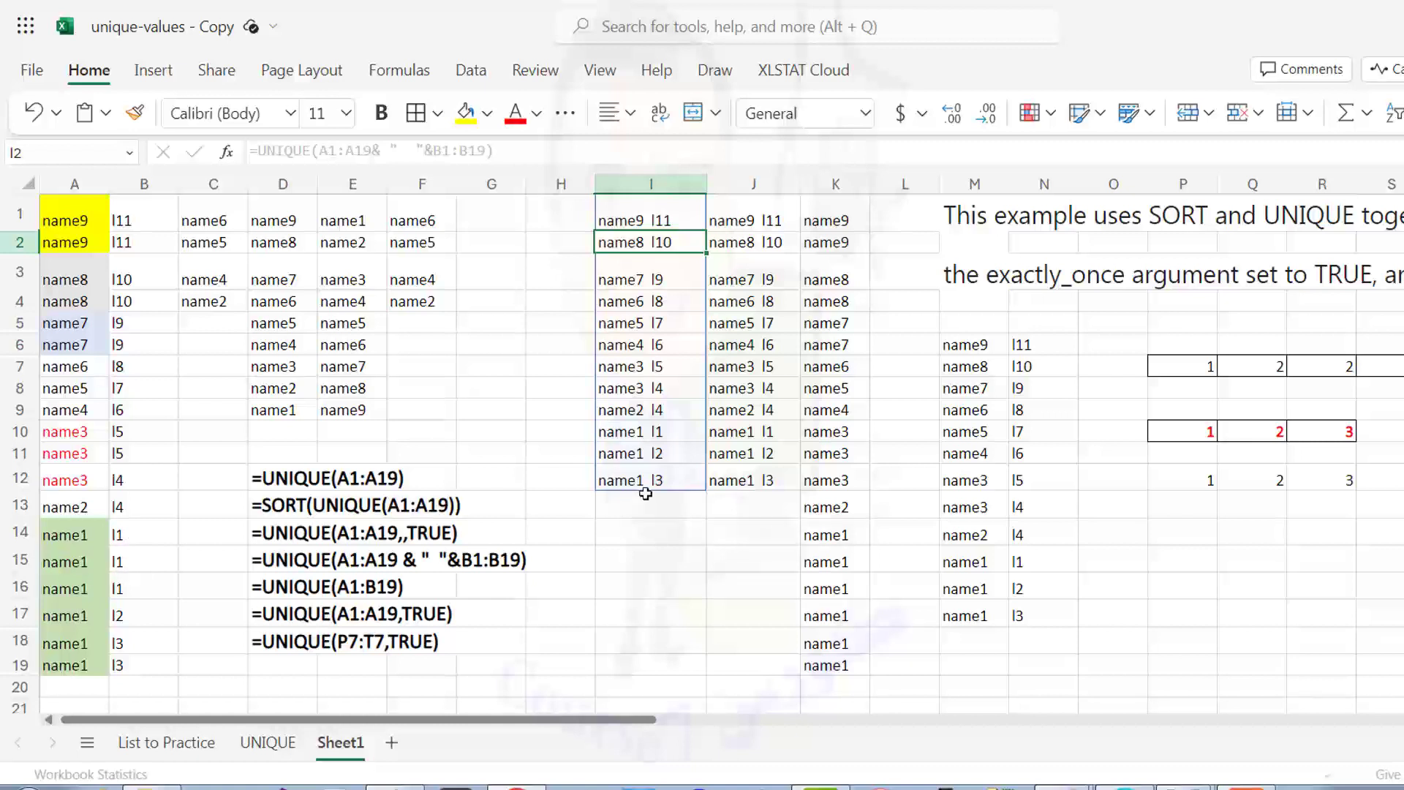
- Undo the combined name–code UNIQUE formula so column I is empty
{"action": "left_click", "coordinate": [629, 452]}
{"action": "left_click", "coordinate": [624, 432]}
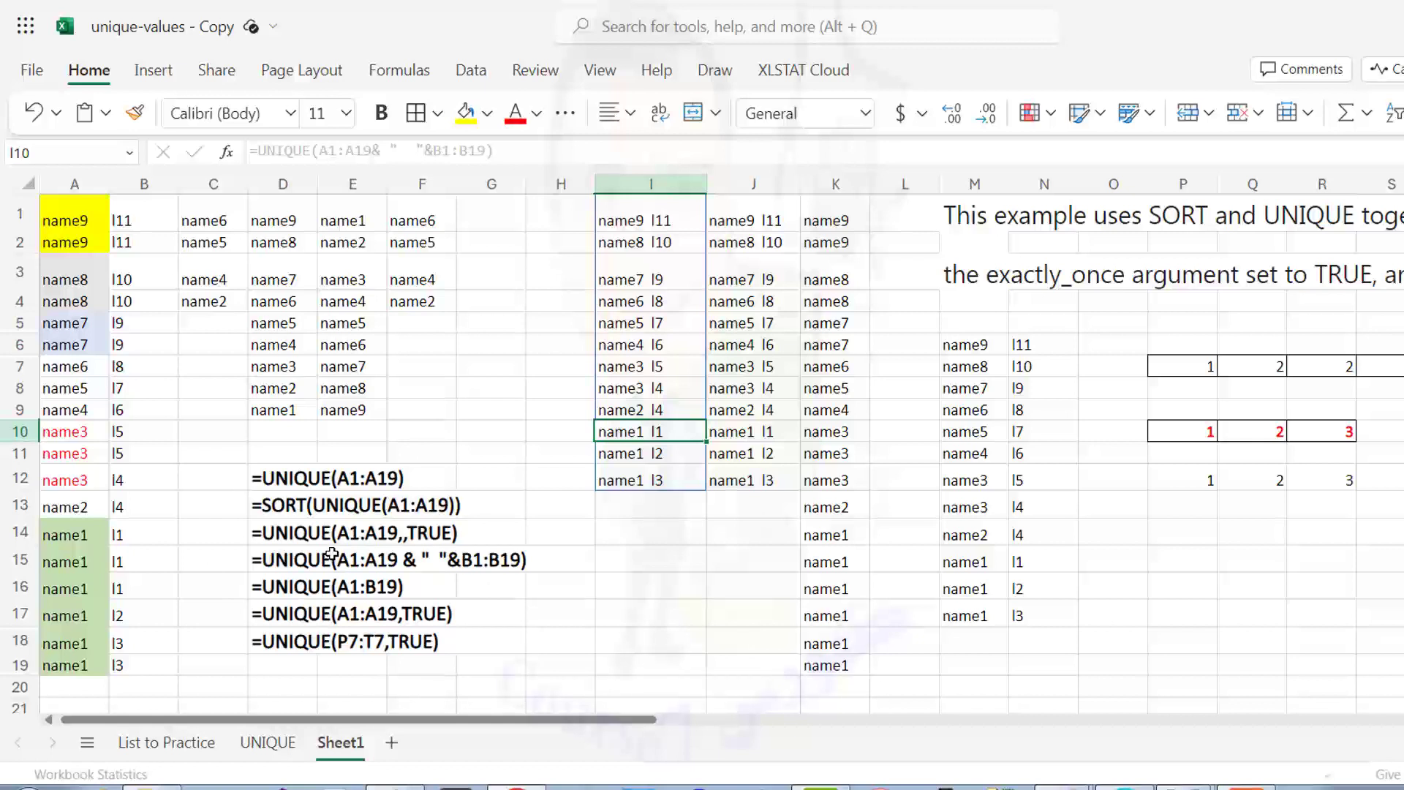
{"action": "key", "text": "ctrl+z"}
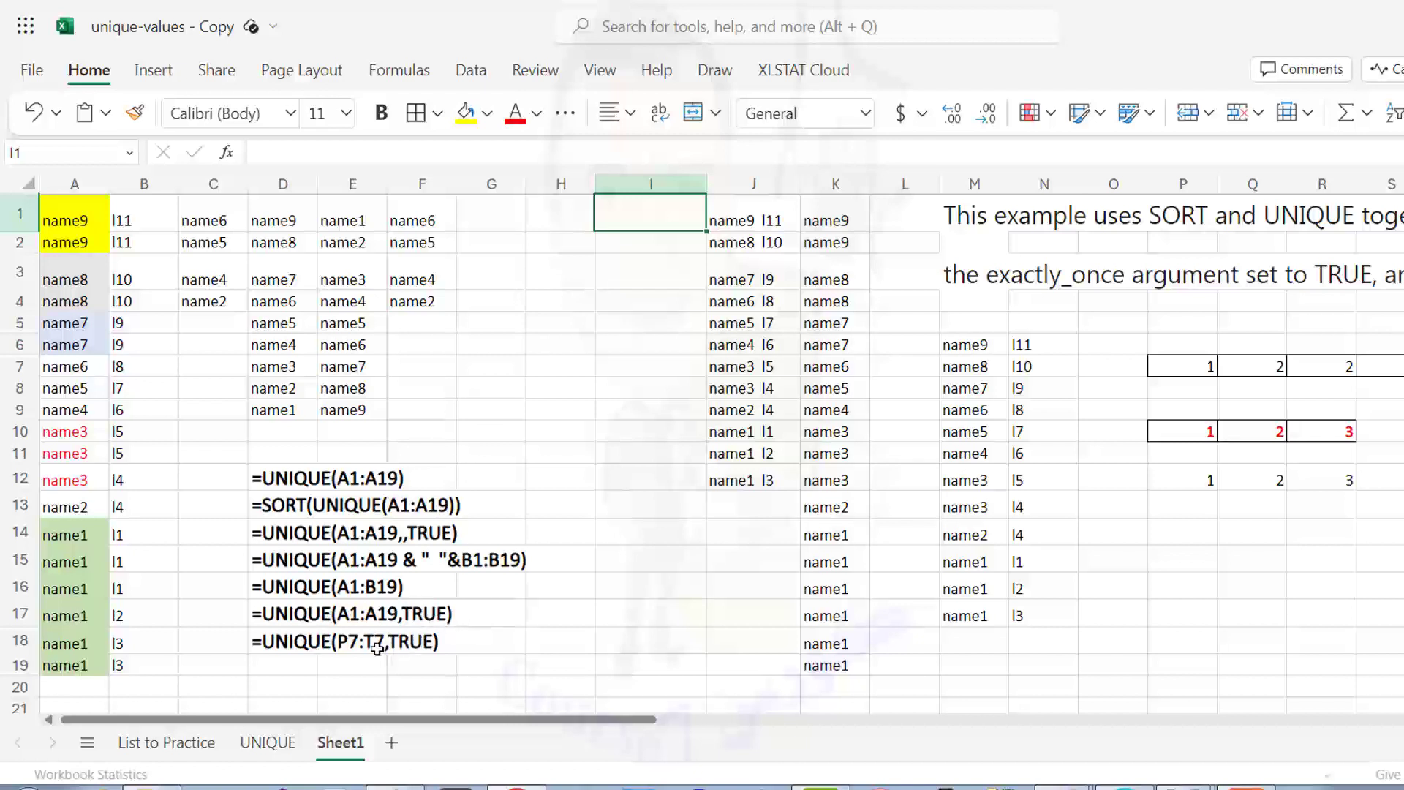
- Review the existing UNIQUE formulas in D16 and column J
{"action": "left_click", "coordinate": [972, 344]}
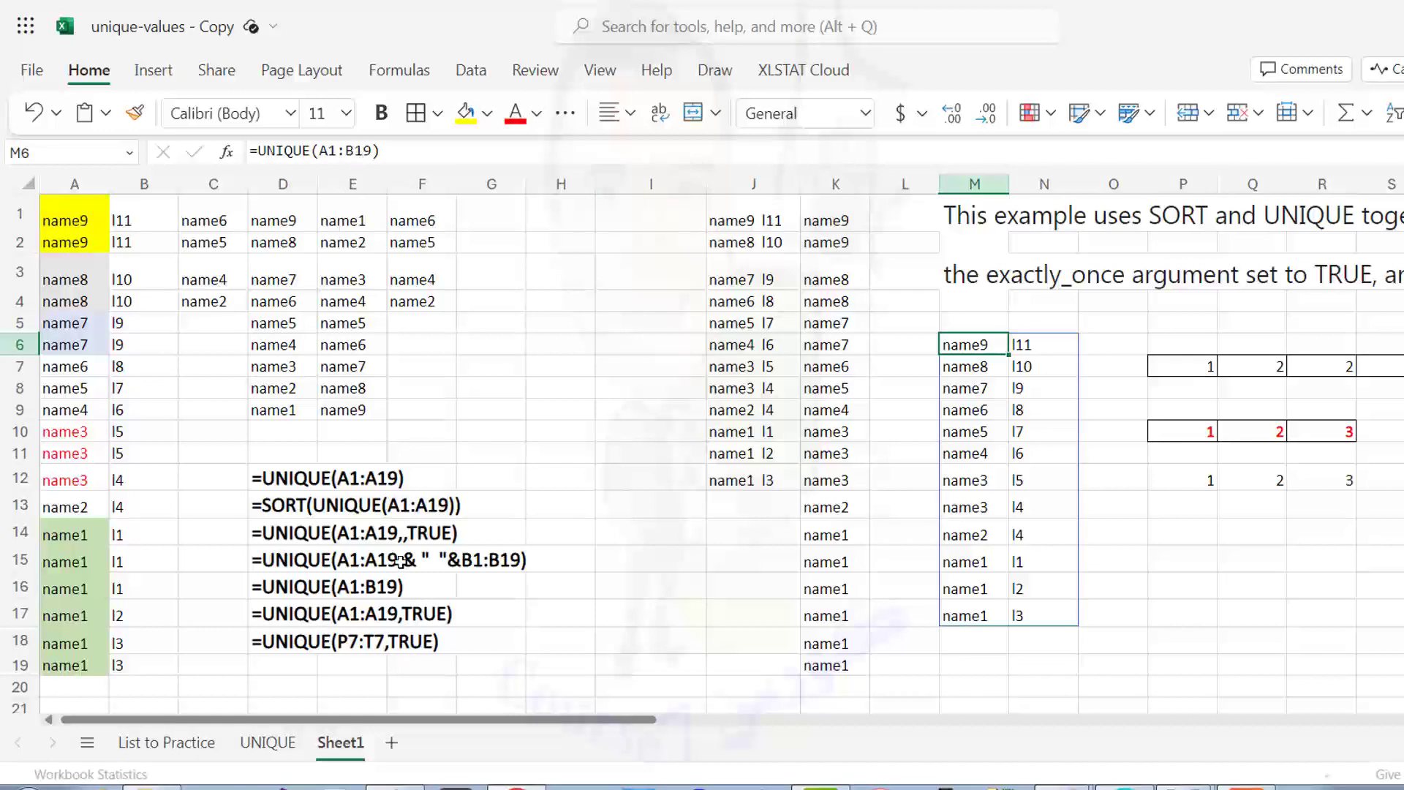
{"action": "left_click", "coordinate": [304, 585]}
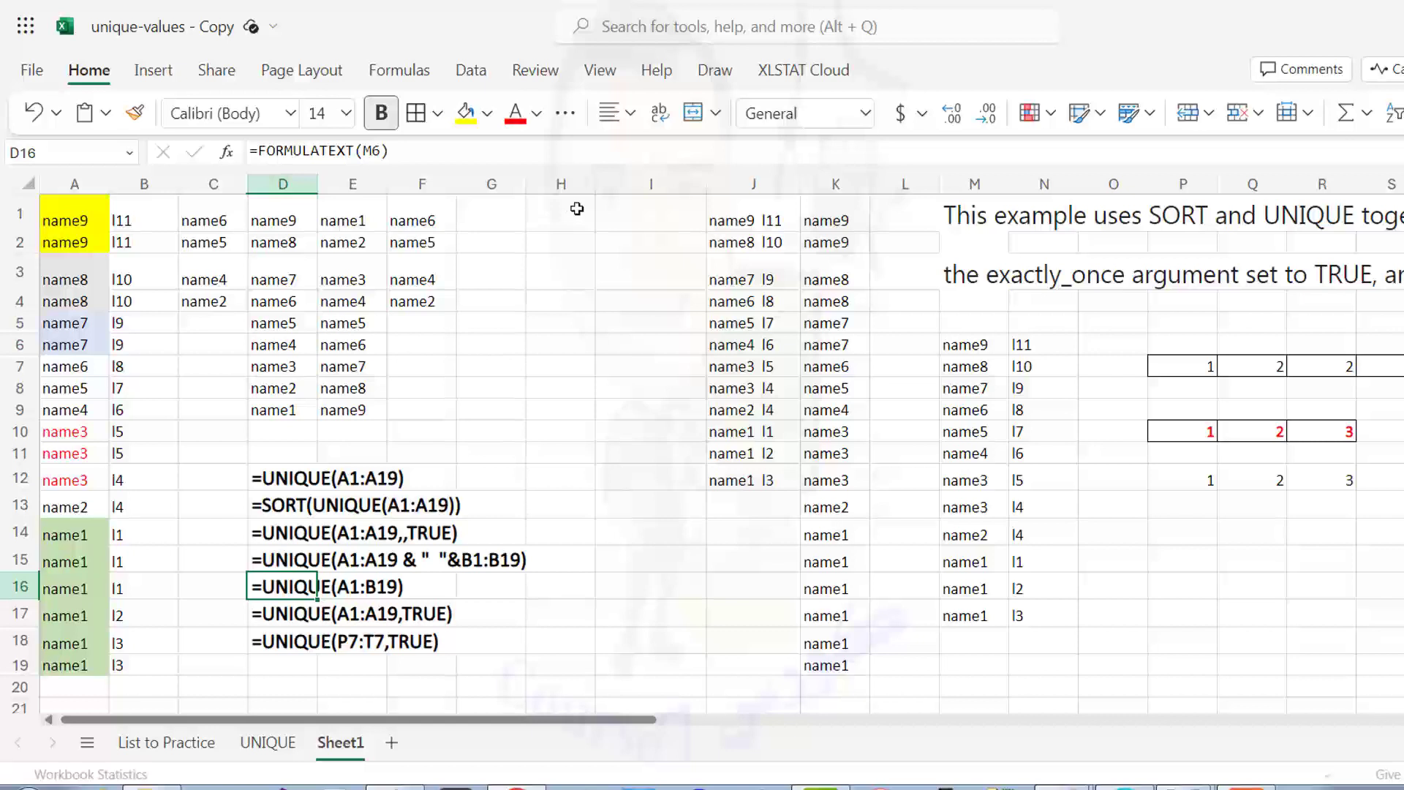
{"action": "left_click", "coordinate": [577, 209]}
{"action": "left_click", "coordinate": [629, 209]}
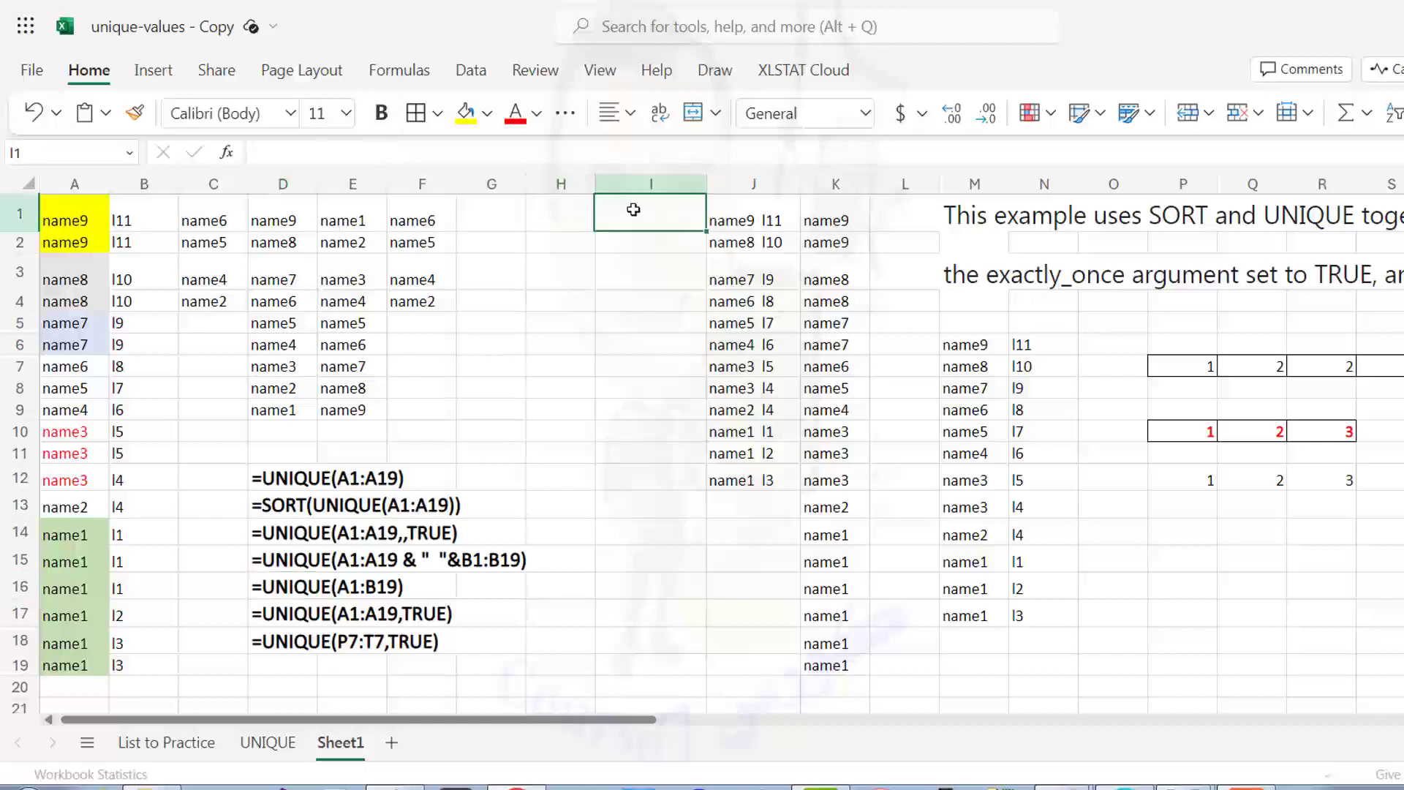
{"action": "left_click", "coordinate": [735, 223]}
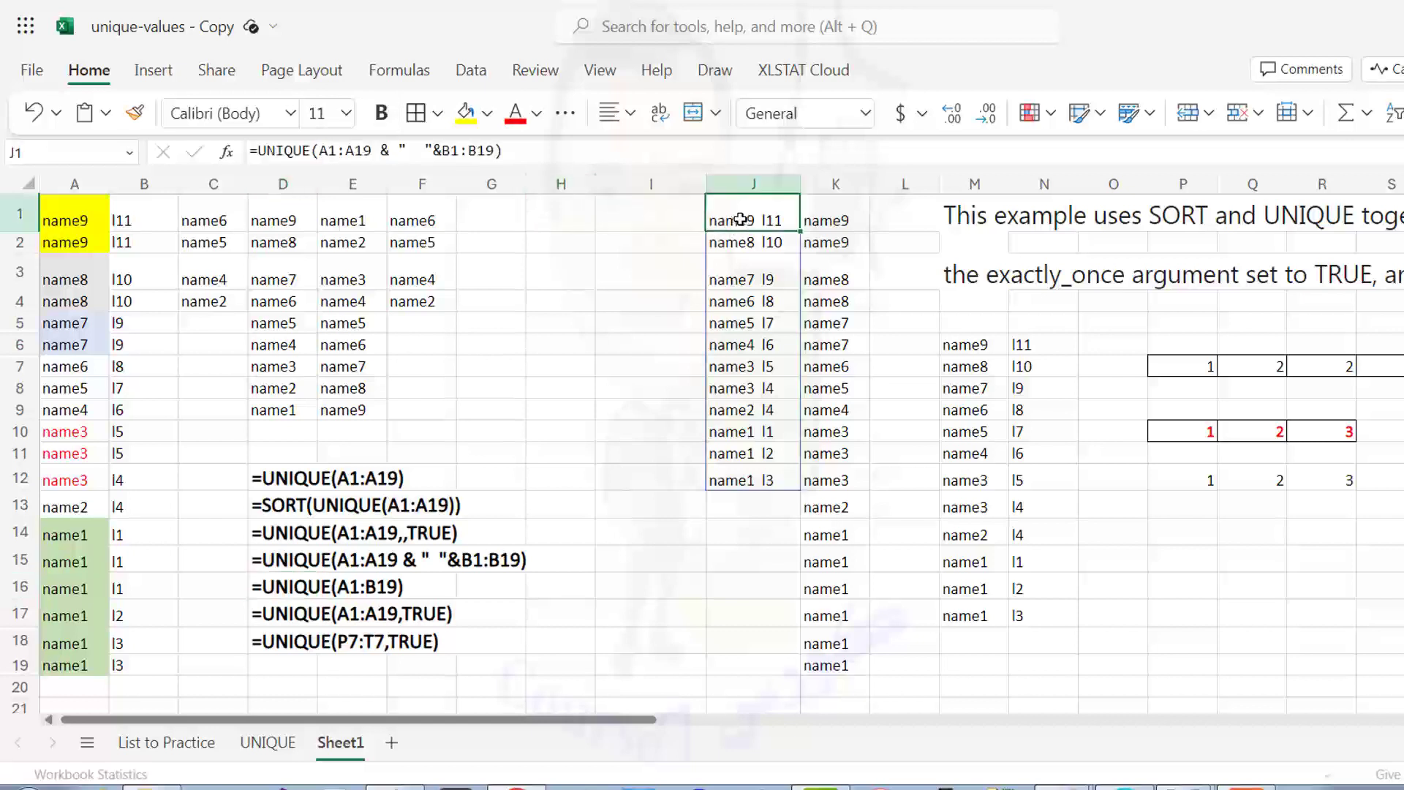
- Enter =UNIQUE(A1:B19) in I1, which returns #SPILL! because column J is occupied
{"action": "left_click", "coordinate": [643, 223]}
{"action": "type", "text": "="}
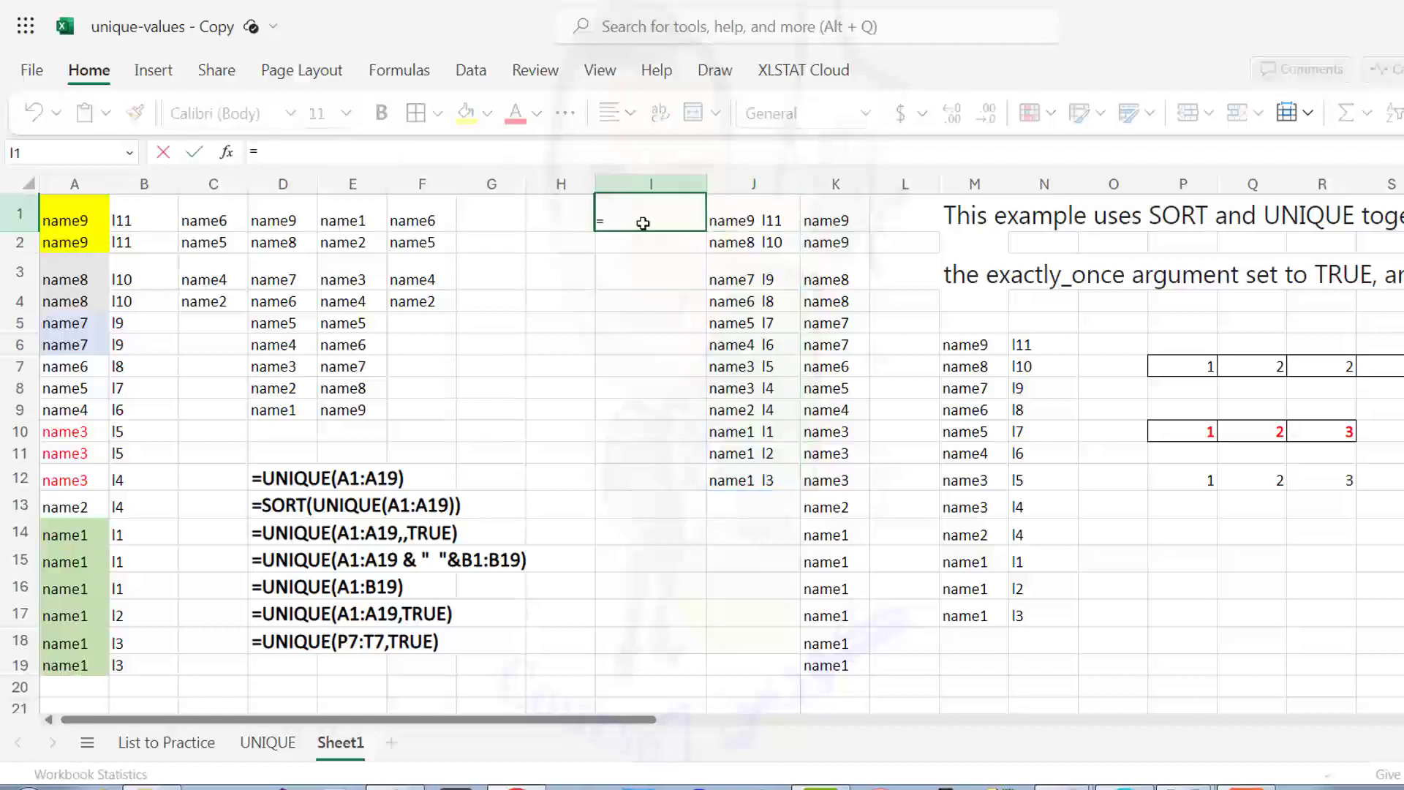
{"action": "type", "text": "un"}
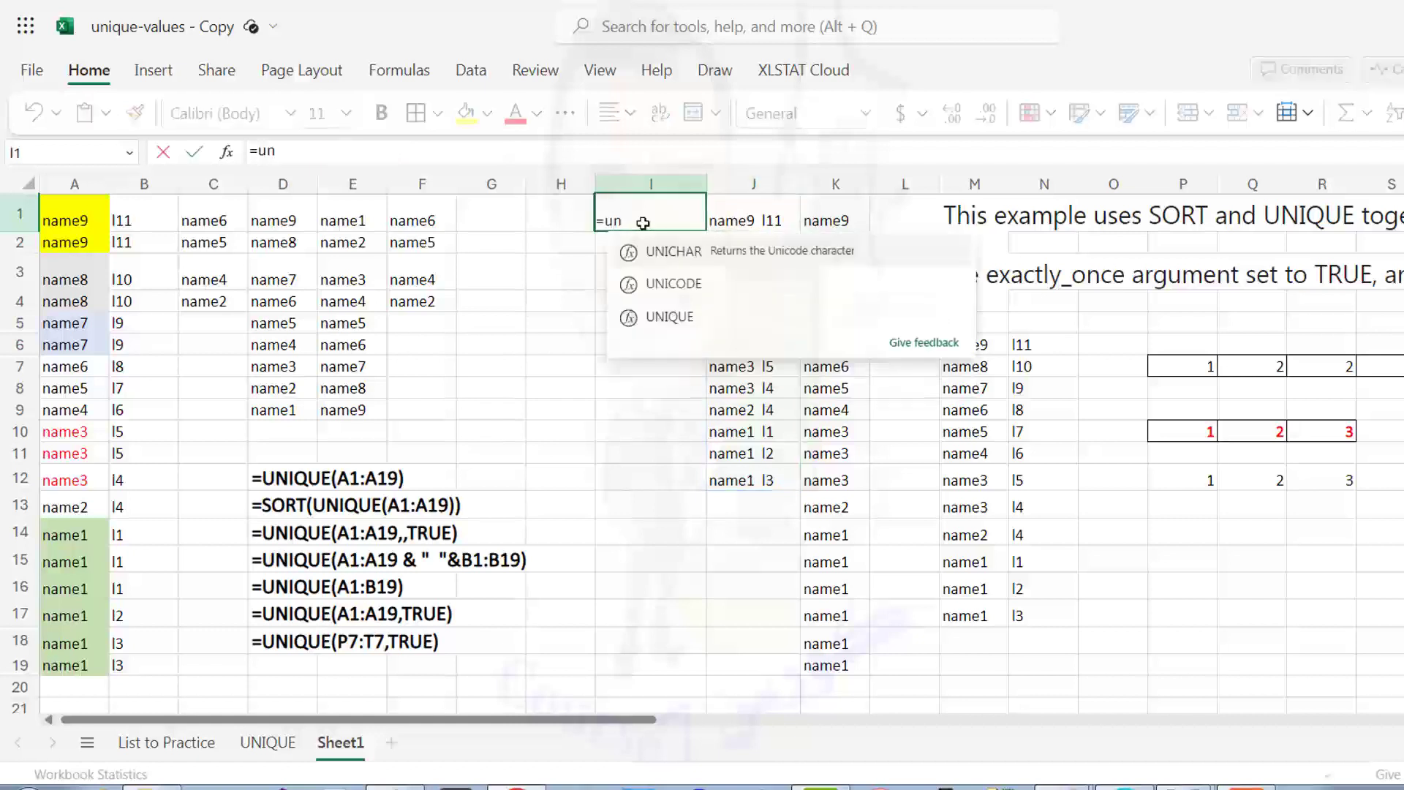
{"action": "left_click", "coordinate": [669, 316]}
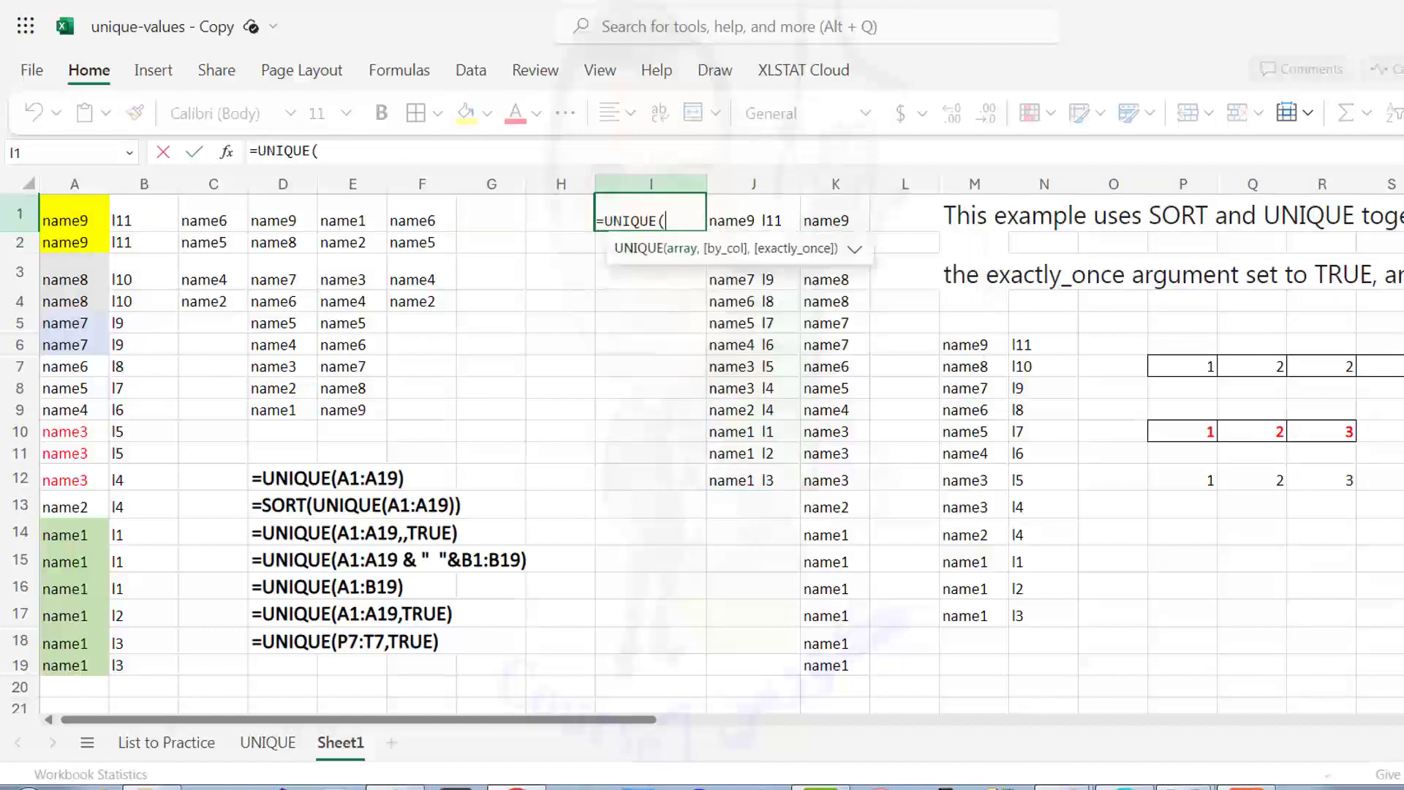
{"action": "left_click", "coordinate": [65, 223]}
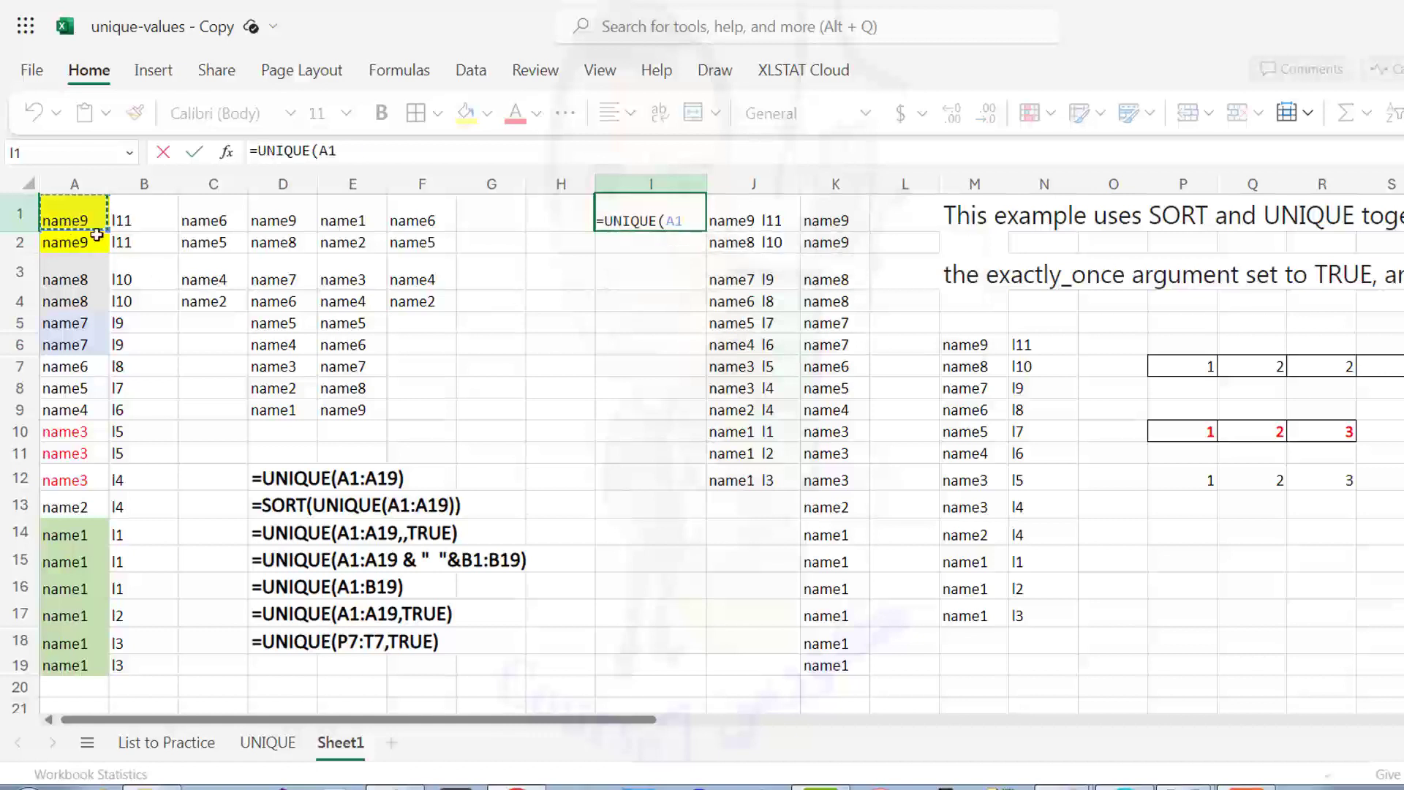
{"action": "left_click_drag", "start_coordinate": [96, 234], "coordinate": [119, 653]}
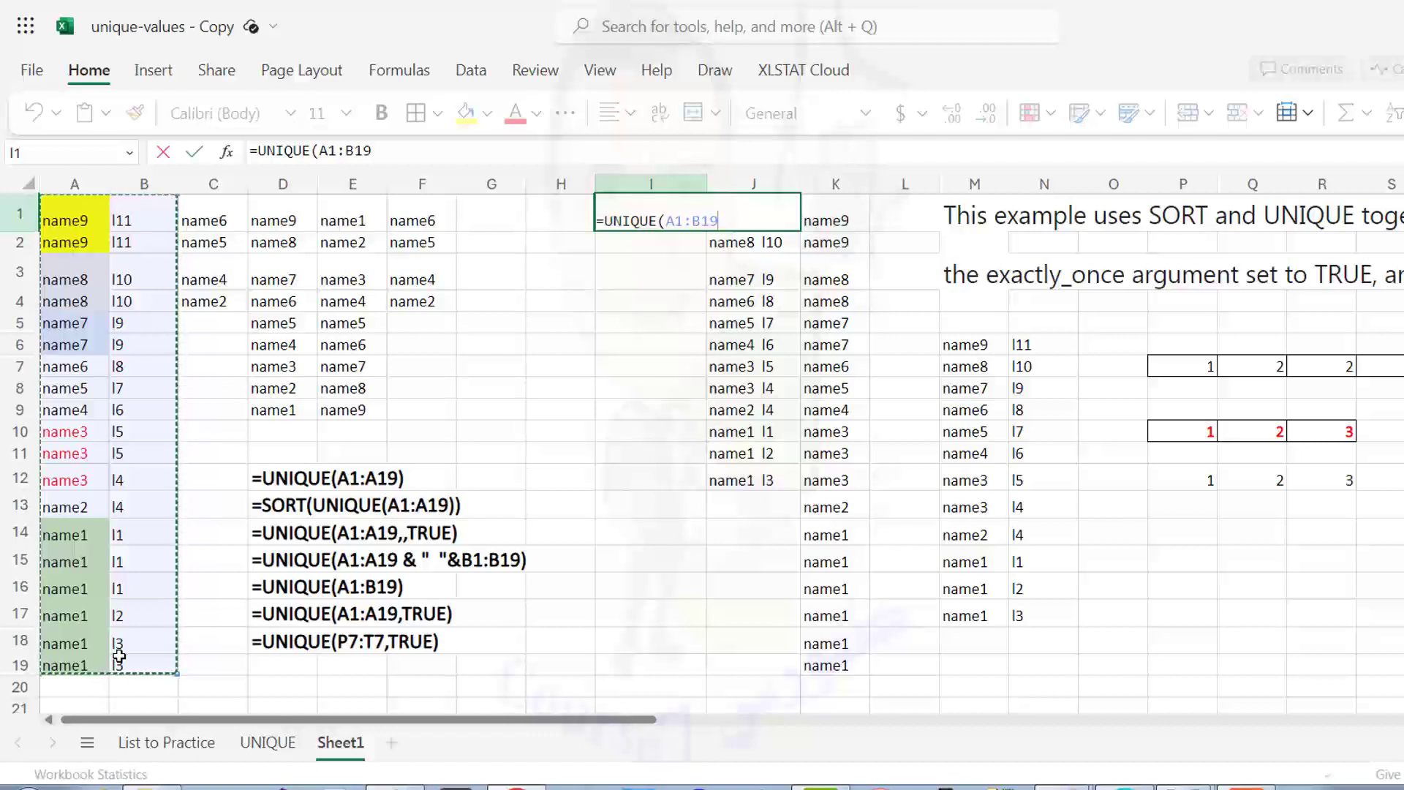
{"action": "key", "text": "Return"}
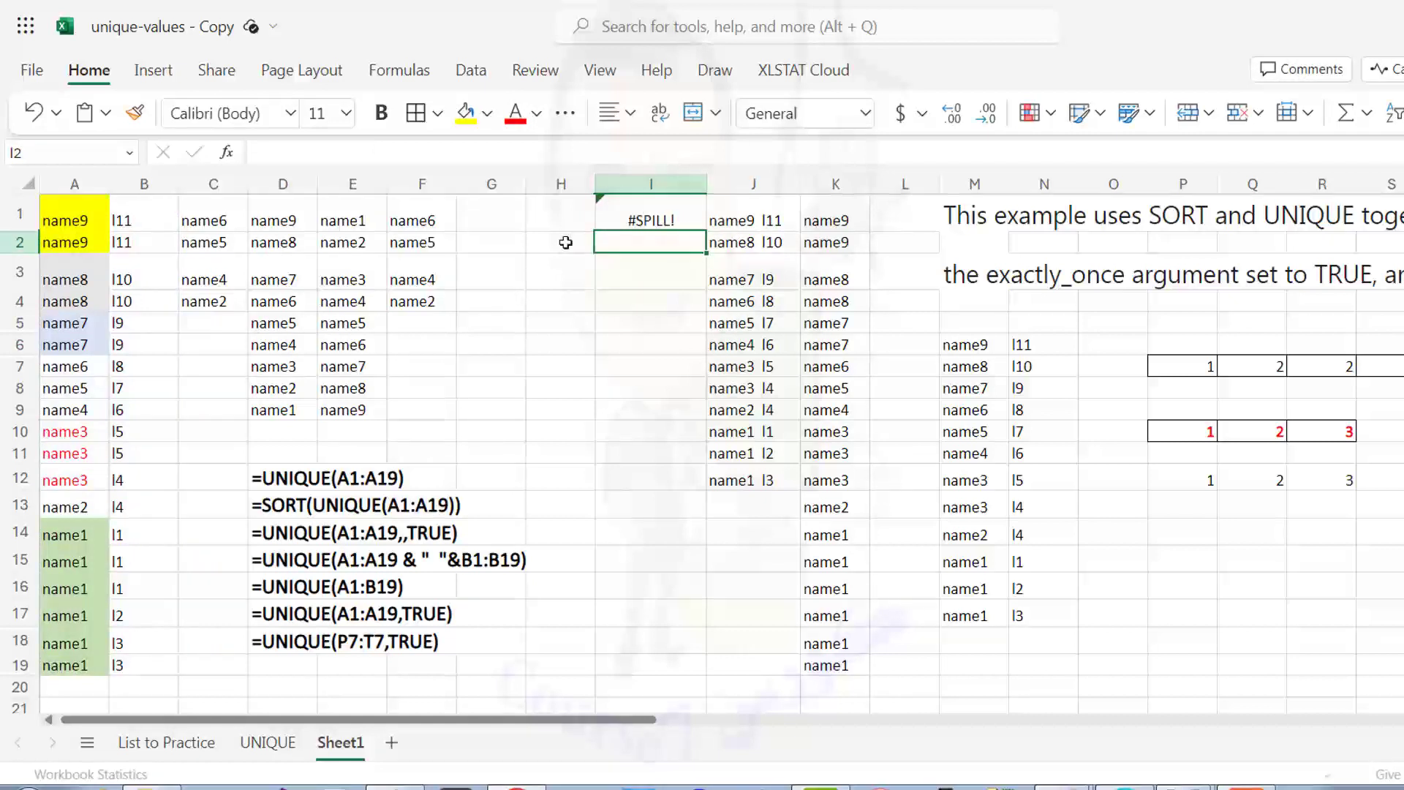
{"action": "left_click", "coordinate": [624, 217]}
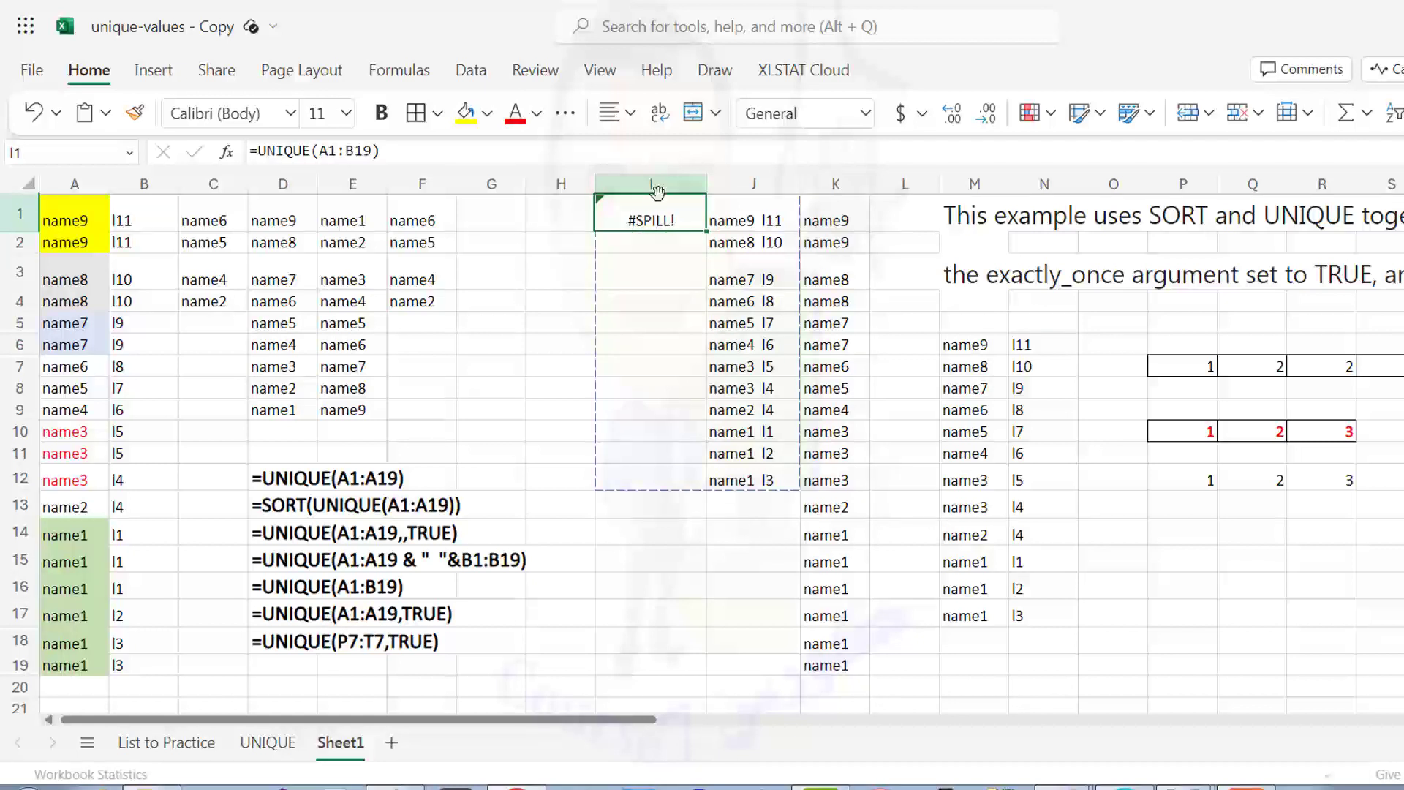
- Move the =UNIQUE(A1:B19) formula from I1 to H1 and check the pairs spilled in H1:I12
{"action": "left_click_drag", "start_coordinate": [657, 193], "coordinate": [577, 199]}
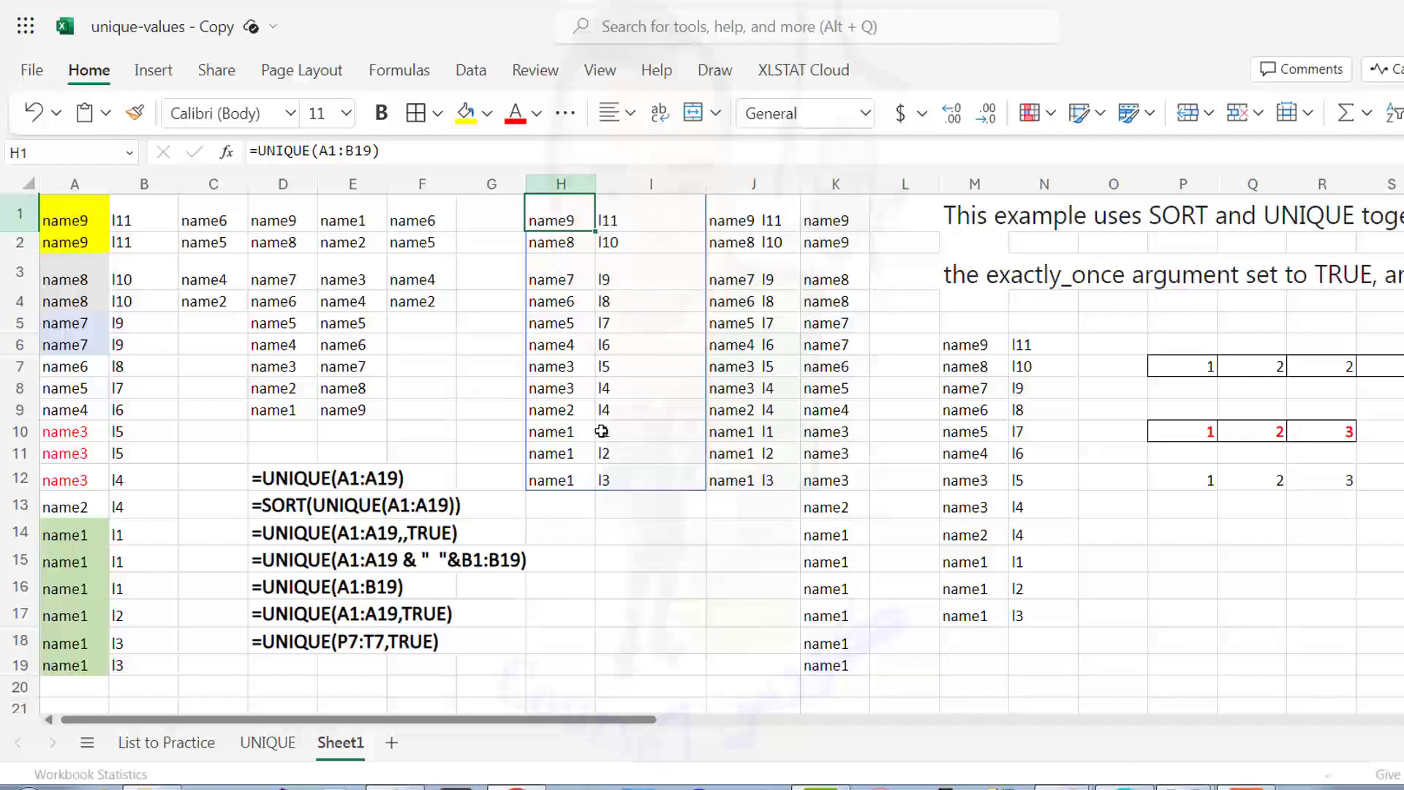
{"action": "left_click", "coordinate": [606, 369]}
{"action": "left_click", "coordinate": [550, 388]}
{"action": "left_click", "coordinate": [614, 346]}
{"action": "left_click", "coordinate": [570, 359]}
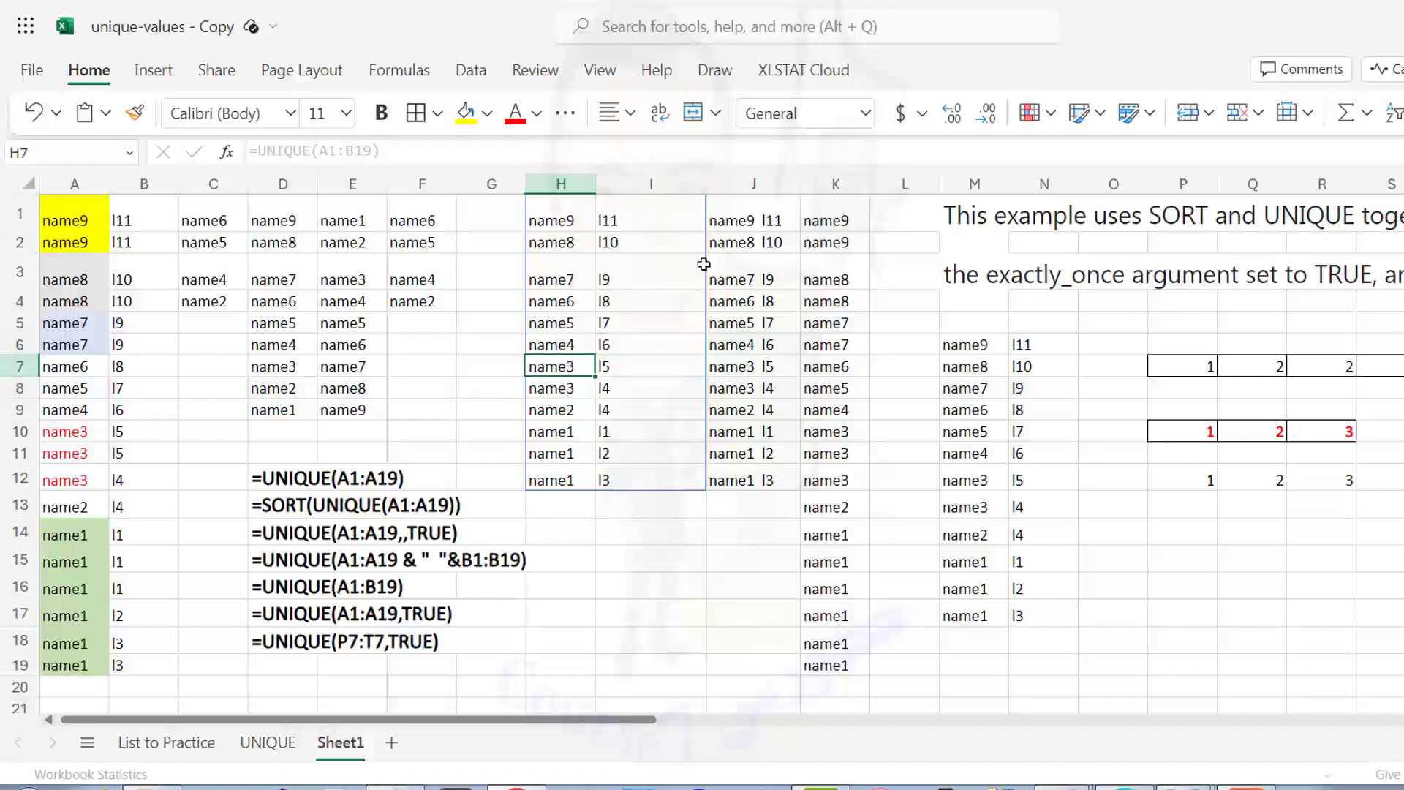